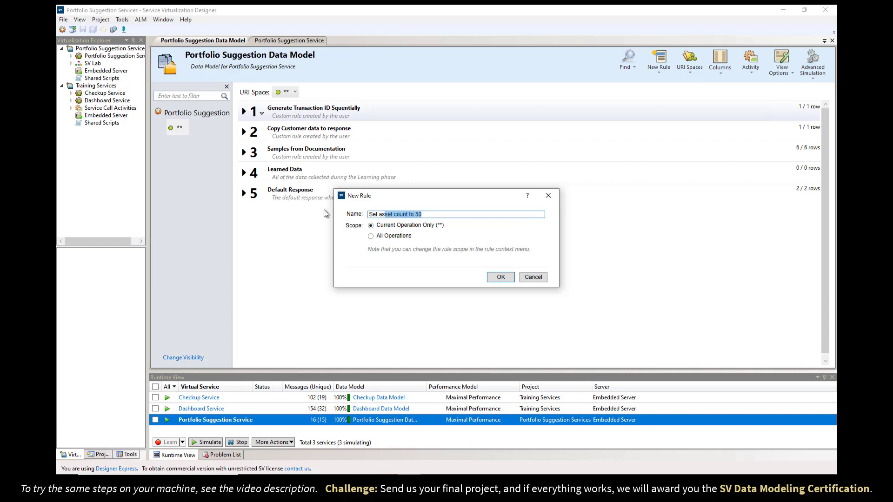
- Create the rule "Set asset count to 50" for the current operation, add a row to it and open the row's details
{"action": "left_click", "coordinate": [500, 277]}
{"action": "left_click", "coordinate": [243, 111]}
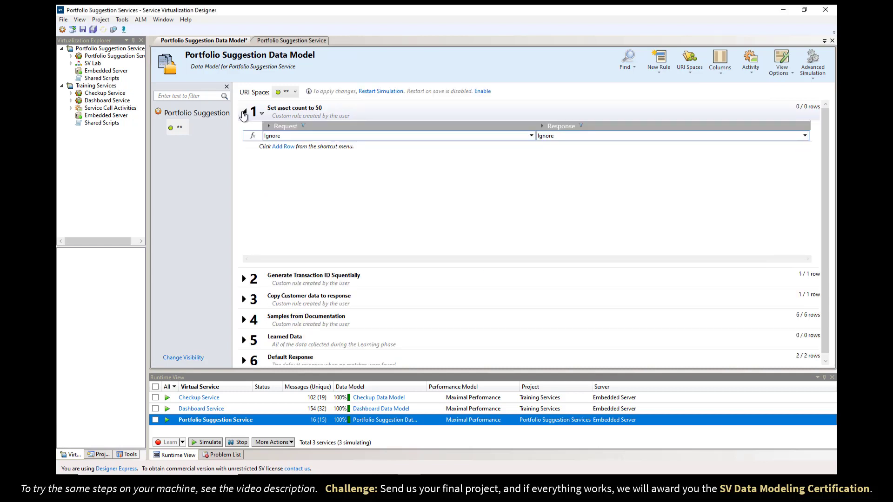
{"action": "left_click", "coordinate": [288, 149]}
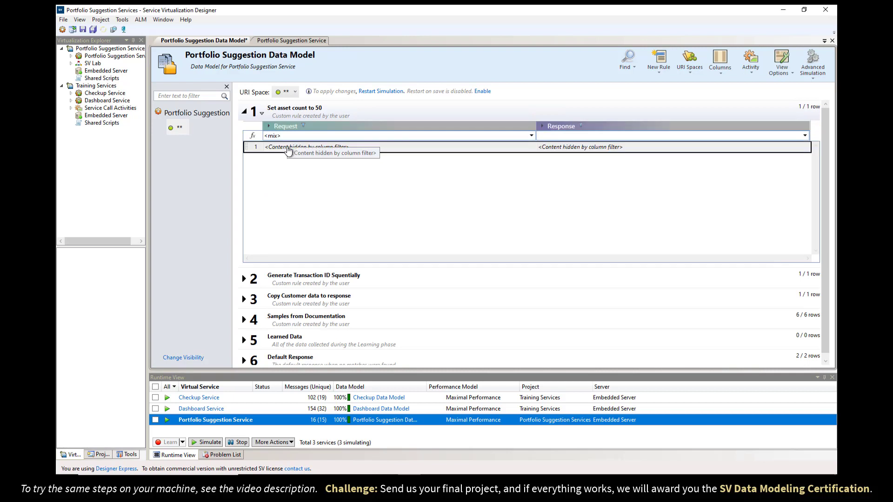
{"action": "right_click", "coordinate": [288, 149]}
{"action": "left_click", "coordinate": [356, 277]}
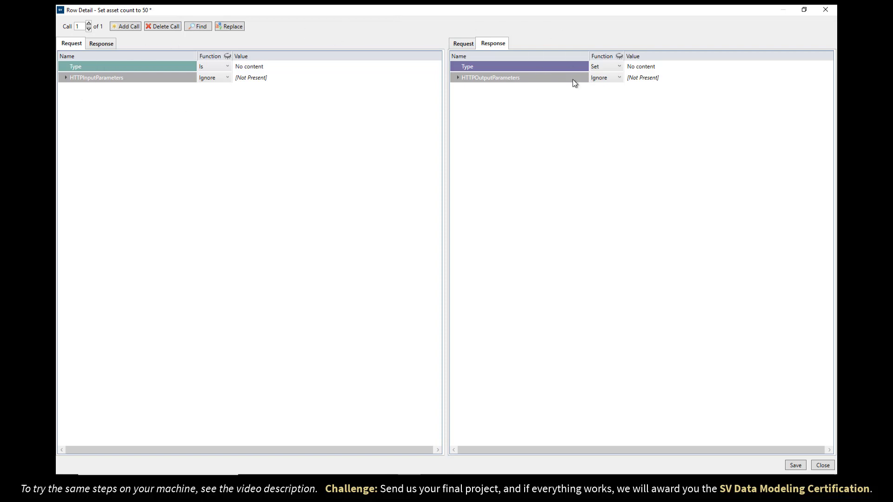
- Set the request Type function to Ignore and the response Type value to PortfolioSuggestion
{"action": "left_click", "coordinate": [207, 66]}
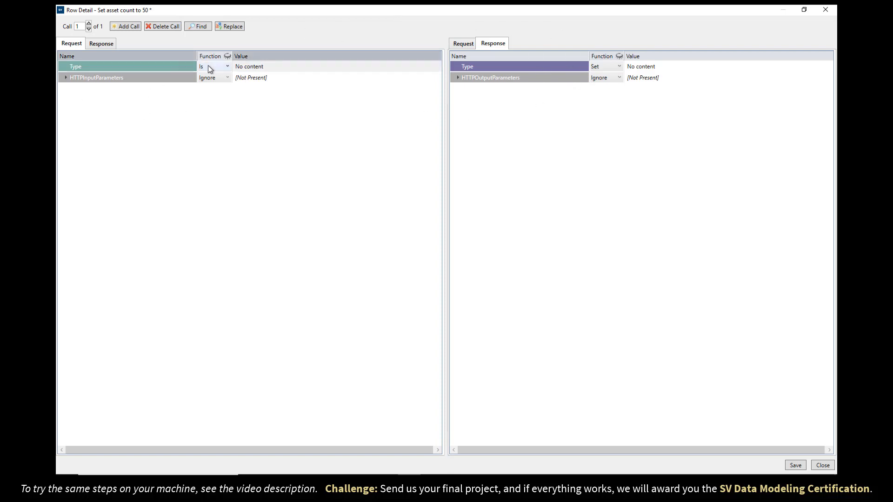
{"action": "left_click", "coordinate": [208, 66]}
{"action": "left_click", "coordinate": [208, 93]}
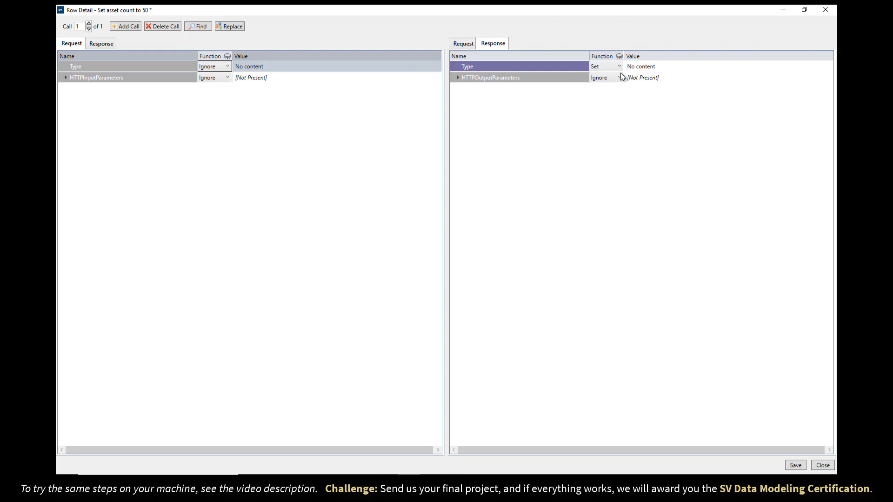
{"action": "left_click", "coordinate": [638, 66]}
{"action": "left_click", "coordinate": [639, 66]}
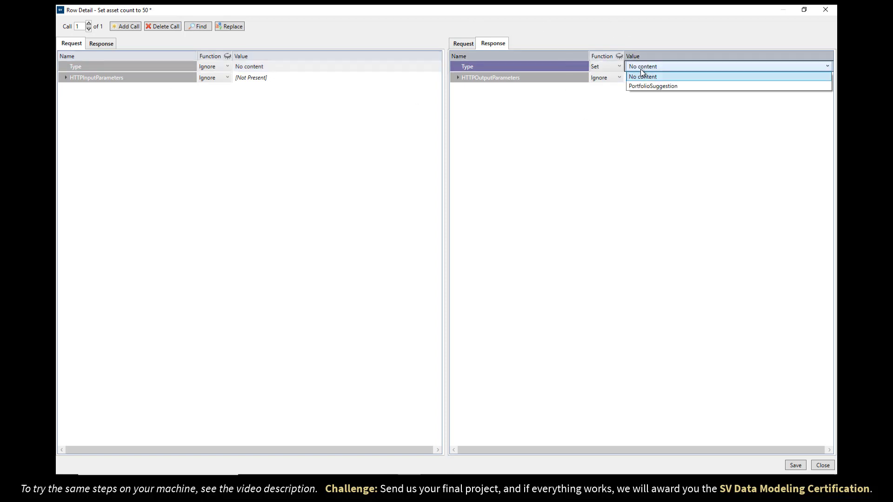
{"action": "left_click", "coordinate": [644, 87]}
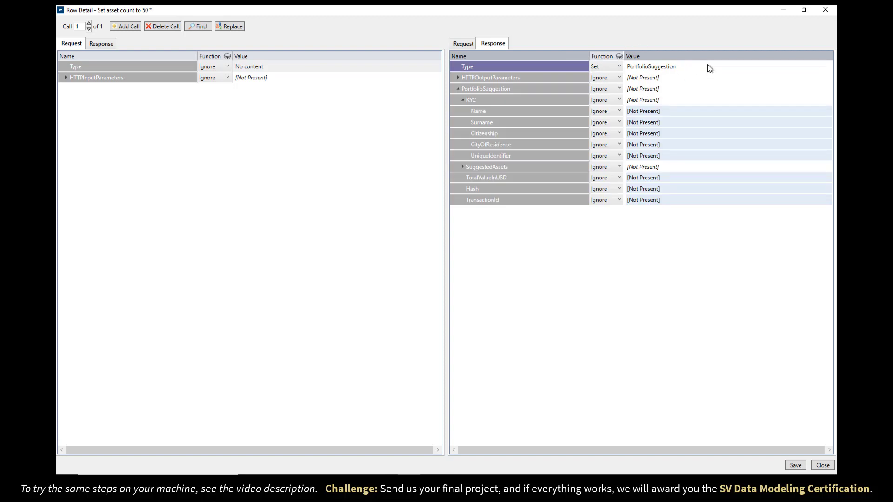
- Under SuggestedAssets in the response, apply Set array items count to the Asset[] array with a count of 50
{"action": "left_click", "coordinate": [463, 166]}
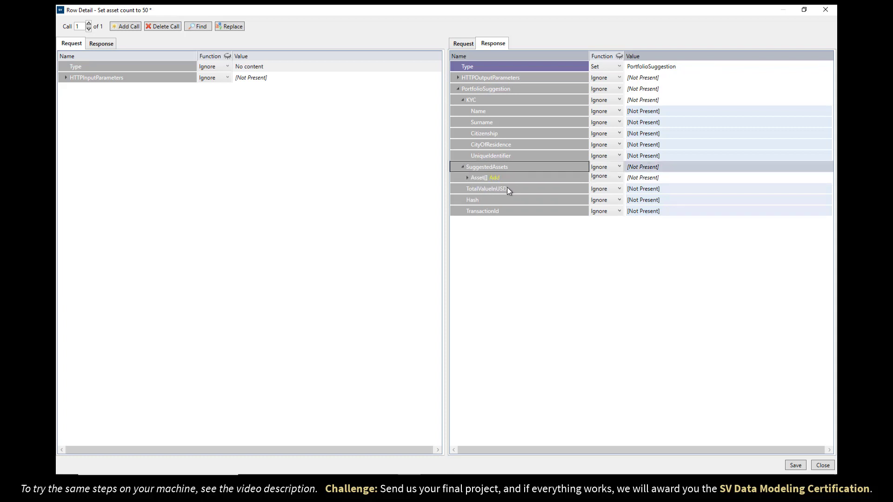
{"action": "left_click", "coordinate": [619, 178]}
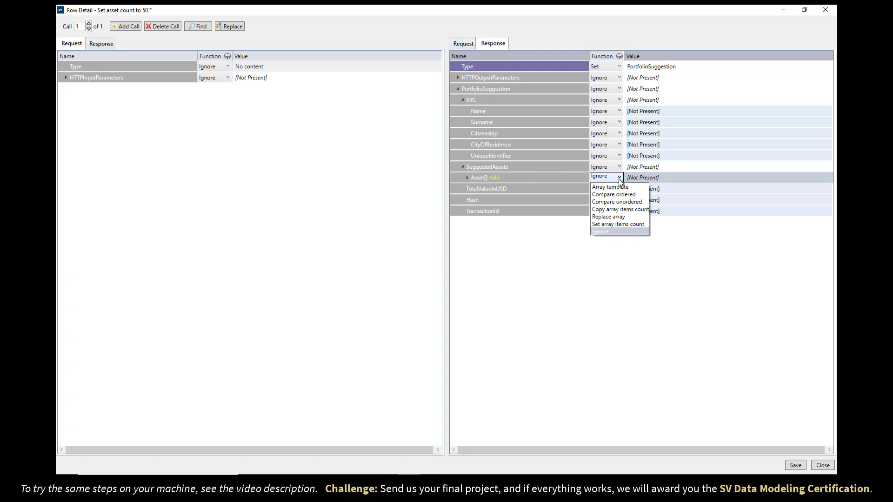
{"action": "left_click", "coordinate": [612, 225]}
{"action": "type", "text": "50"}
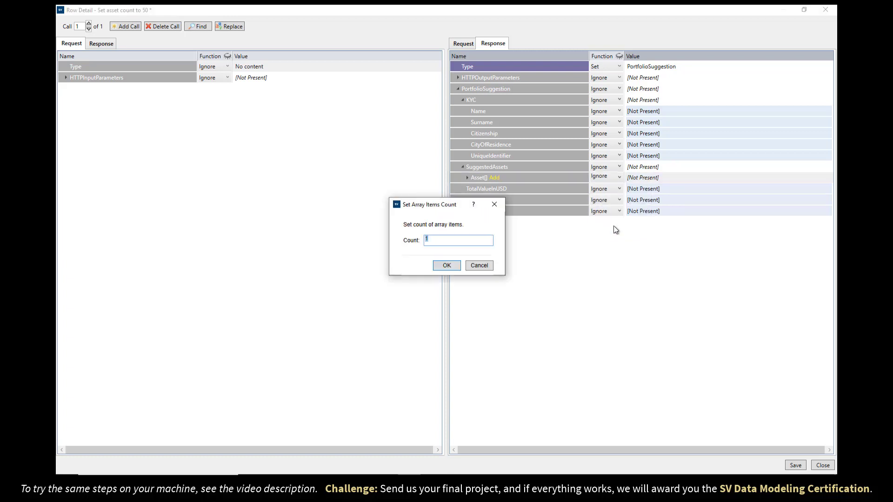
{"action": "left_click", "coordinate": [446, 265]}
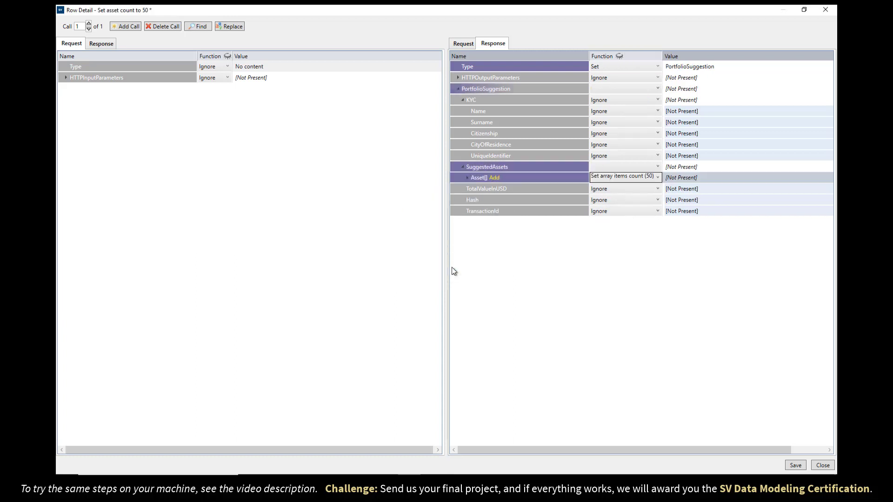
{"action": "left_click", "coordinate": [659, 177]}
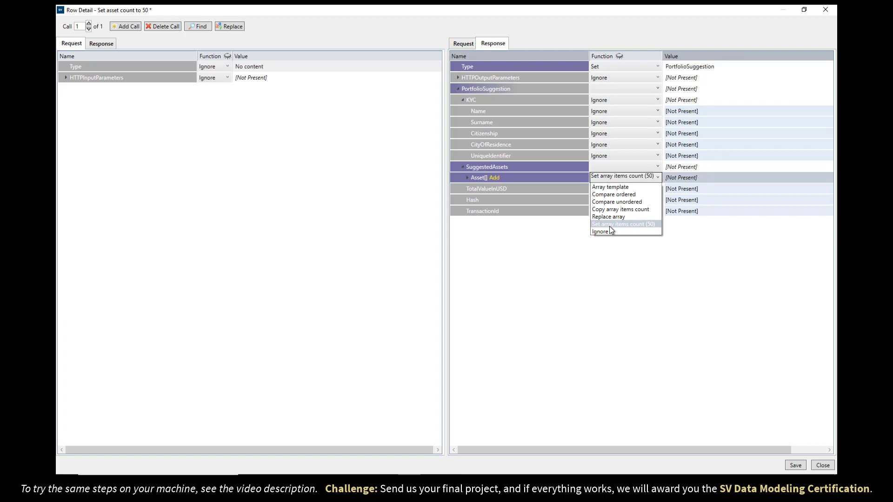
{"action": "left_click", "coordinate": [613, 259]}
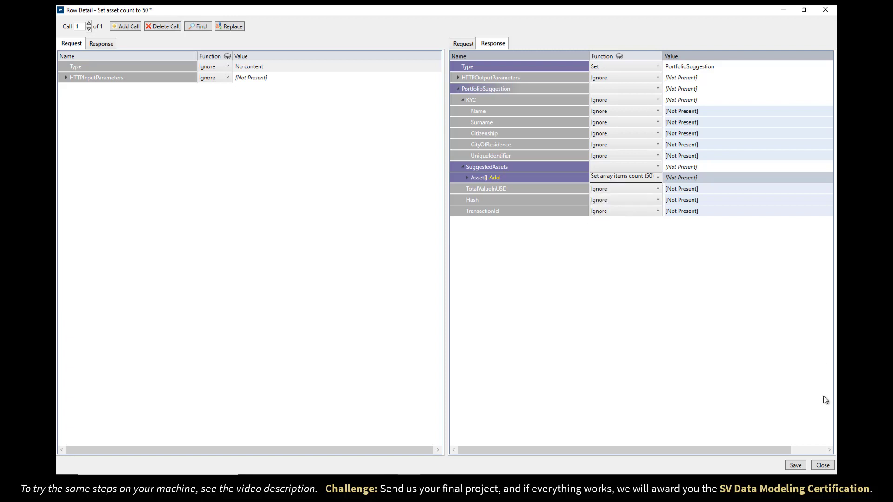
- Save and close the row details, and restart the simulation to apply the asset count rule
{"action": "left_click", "coordinate": [795, 466]}
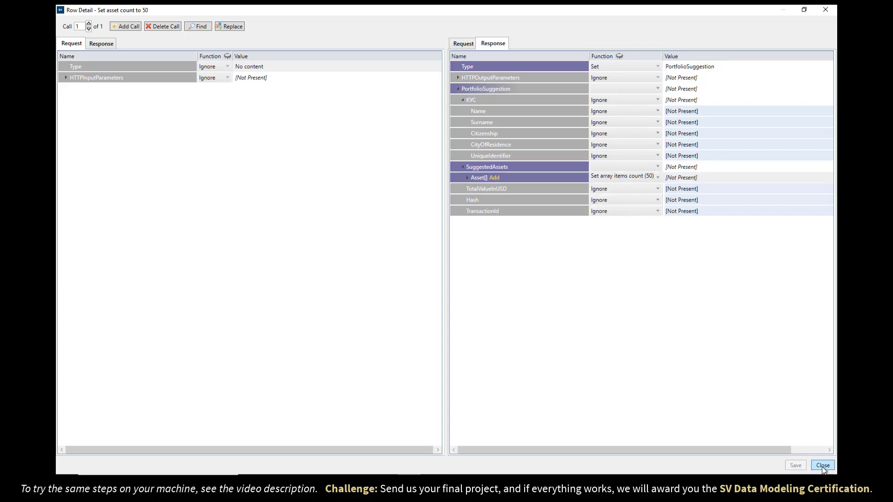
{"action": "left_click", "coordinate": [822, 465]}
{"action": "left_click", "coordinate": [388, 92]}
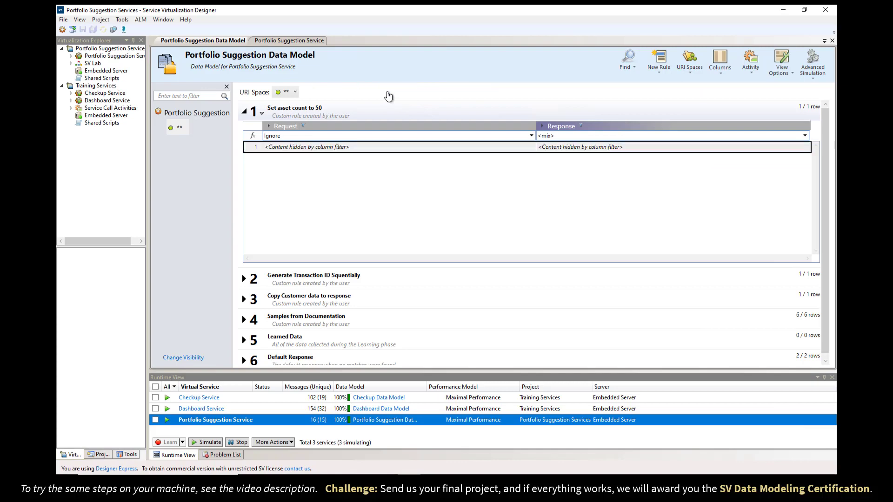
- Switch to the browser, resend the XML portfolio request and examine the Asset elements after Coca Cola Co. in the response
{"action": "key", "text": "alt+Tab"}
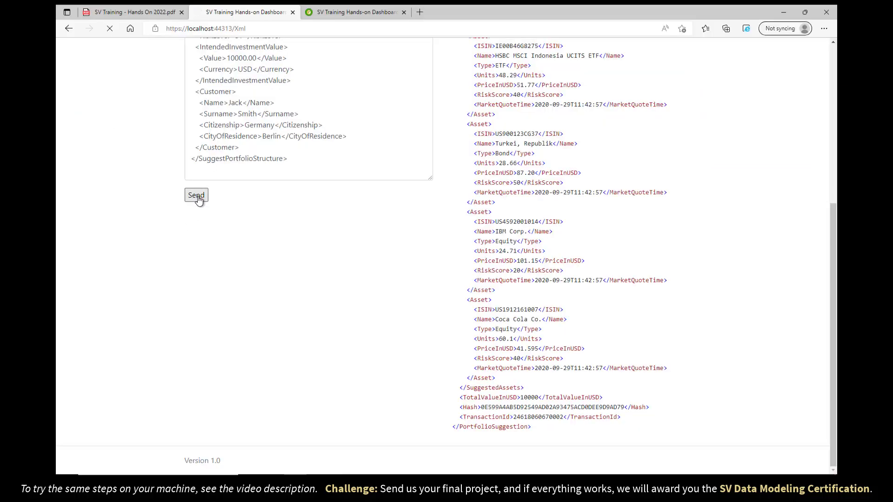
{"action": "left_click", "coordinate": [197, 195]}
{"action": "scroll", "coordinate": [589, 207], "scroll_direction": "down", "scroll_amount": 8}
{"action": "scroll", "coordinate": [590, 207], "scroll_direction": "down", "scroll_amount": 1}
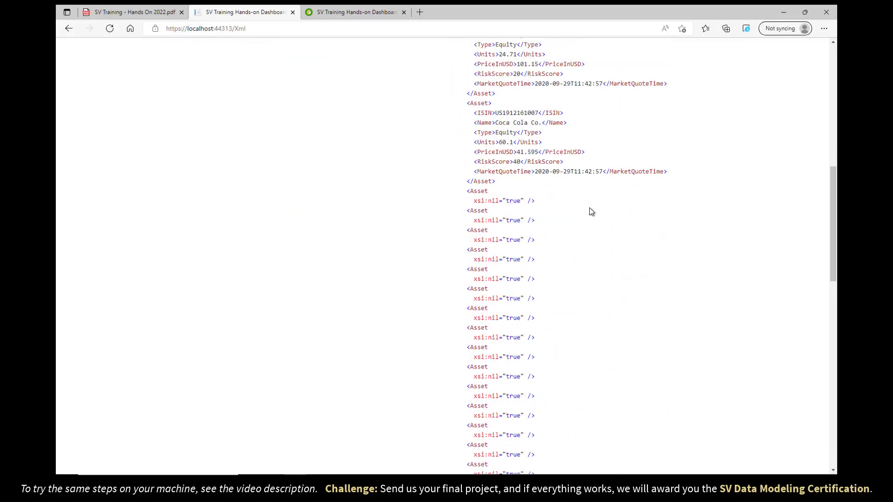
{"action": "left_click_drag", "start_coordinate": [456, 189], "coordinate": [630, 389]}
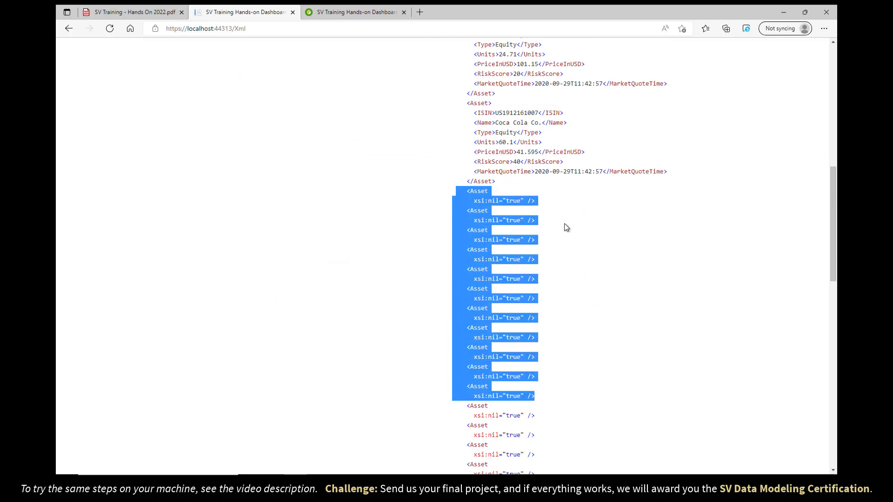
{"action": "left_click_drag", "start_coordinate": [471, 201], "coordinate": [527, 199]}
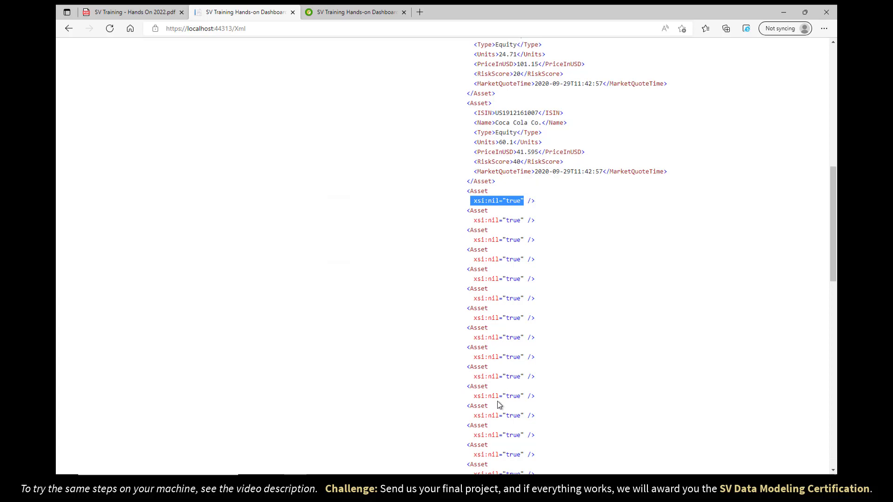
- Switch back to Service Virtualization Designer and create a data rule named "Set Market Quote Time" for the current operation only
{"action": "key", "text": "alt+Tab"}
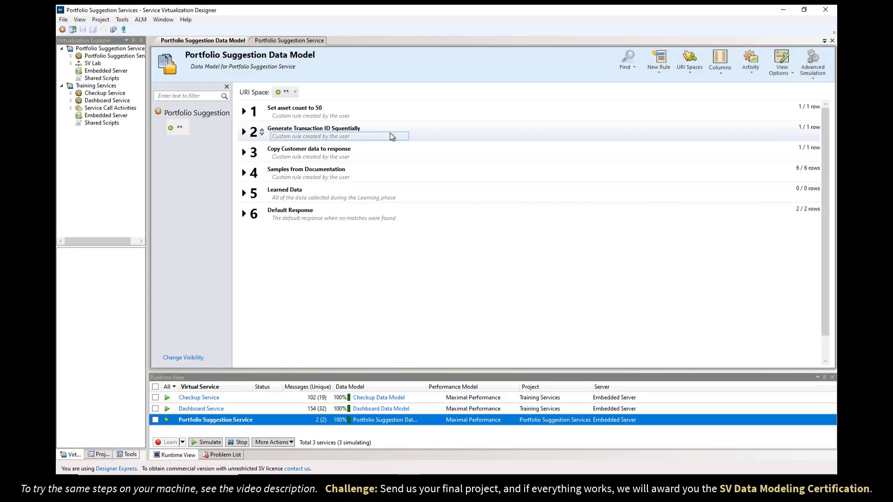
{"action": "left_click", "coordinate": [657, 61]}
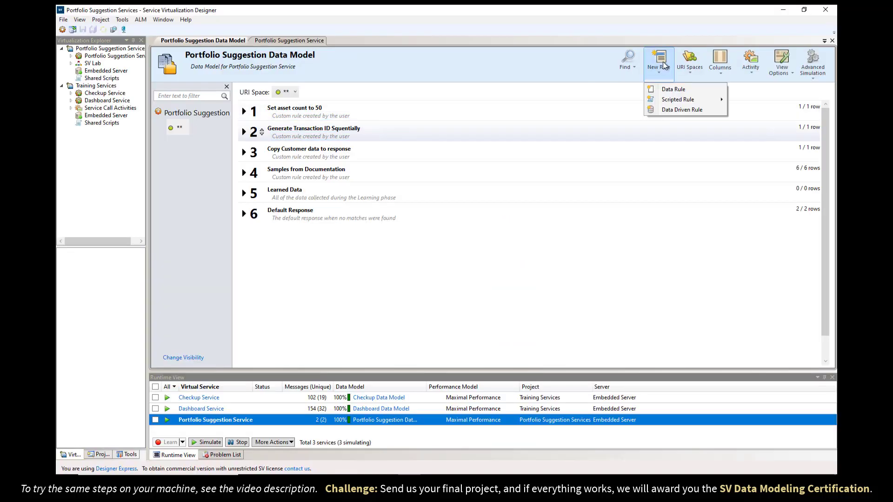
{"action": "left_click", "coordinate": [664, 91]}
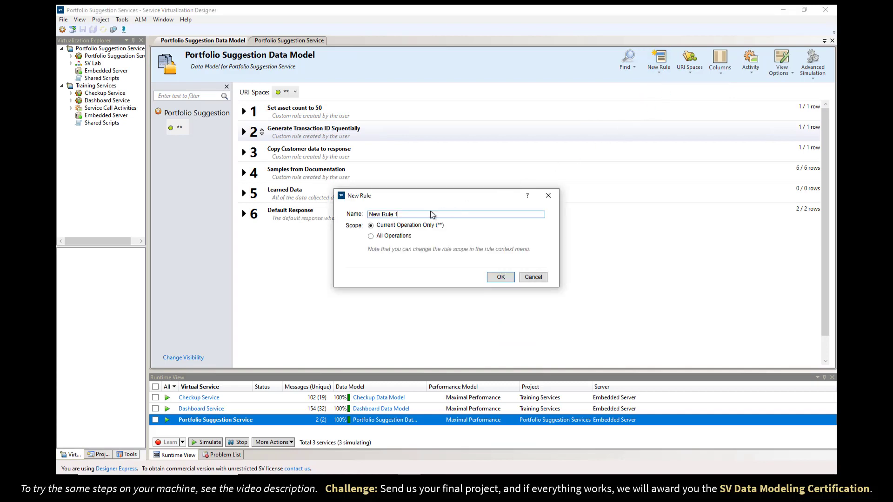
{"action": "left_click_drag", "start_coordinate": [428, 214], "coordinate": [354, 217]}
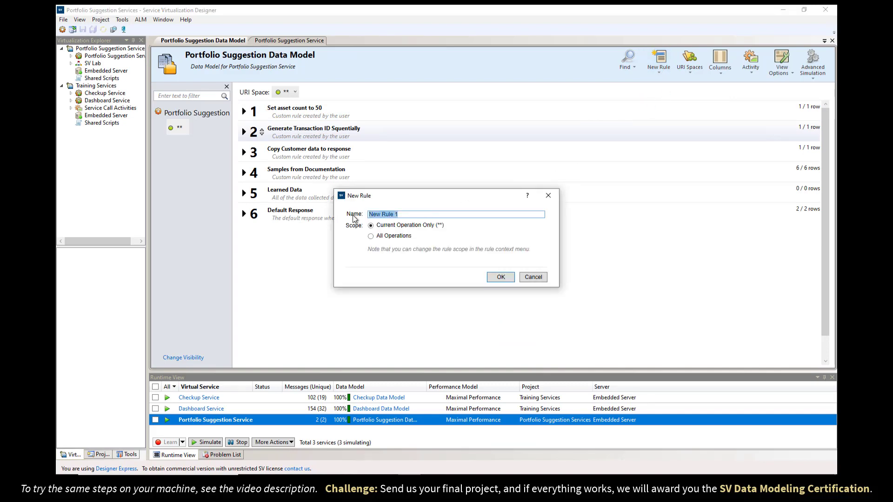
{"action": "type", "text": "Set Market Quote Time"}
{"action": "left_click_drag", "start_coordinate": [427, 214], "coordinate": [345, 217]}
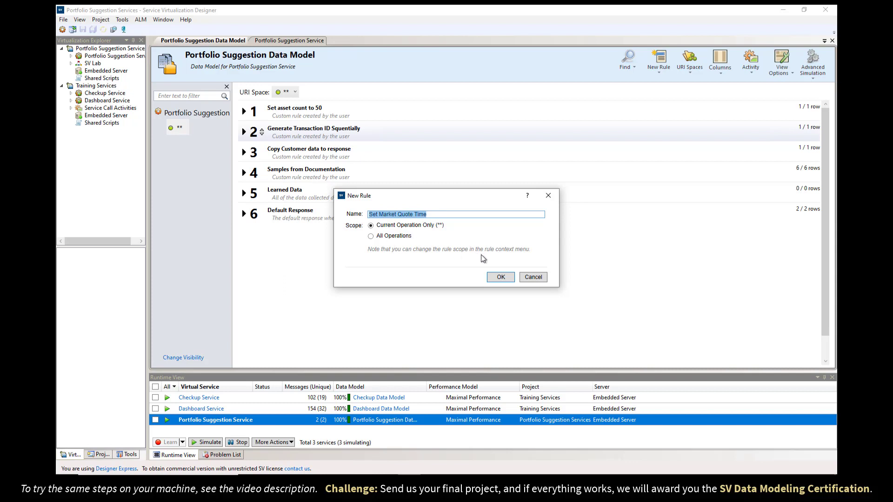
{"action": "left_click", "coordinate": [499, 278]}
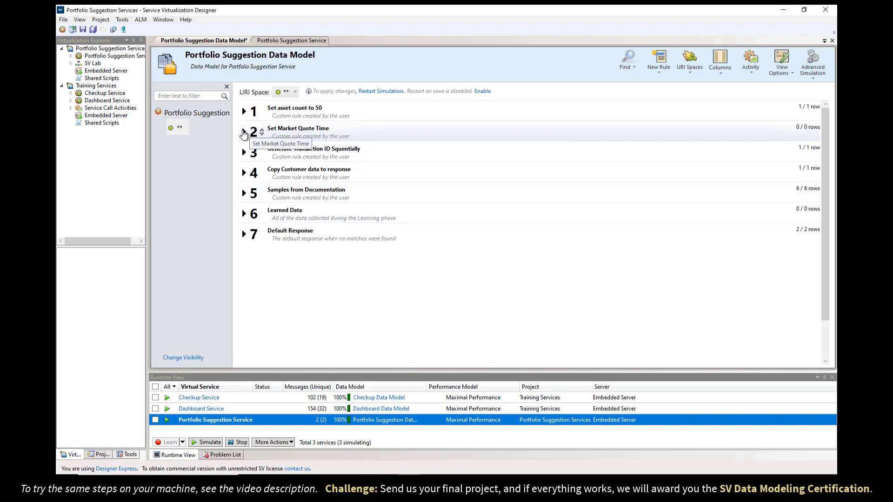
- Expand the Set Market Quote Time rule, add a row to it and open the row's details
{"action": "left_click", "coordinate": [244, 132]}
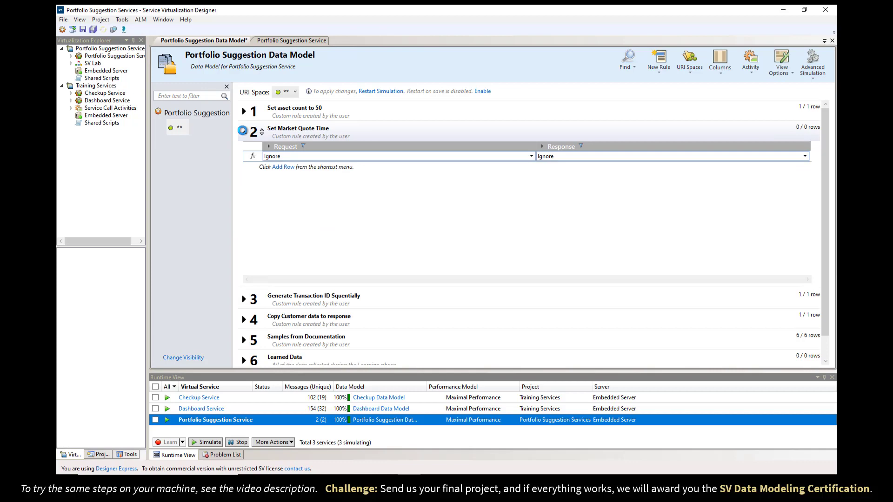
{"action": "left_click", "coordinate": [276, 168]}
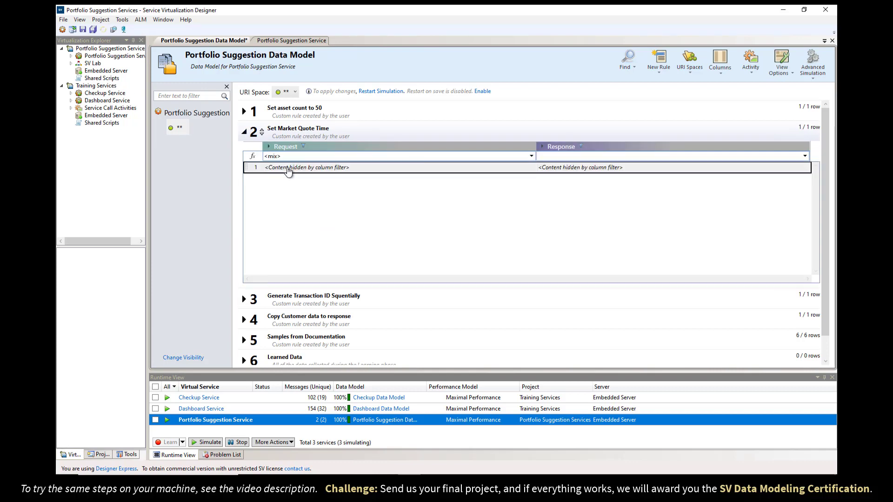
{"action": "right_click", "coordinate": [439, 168]}
{"action": "left_click", "coordinate": [469, 303]}
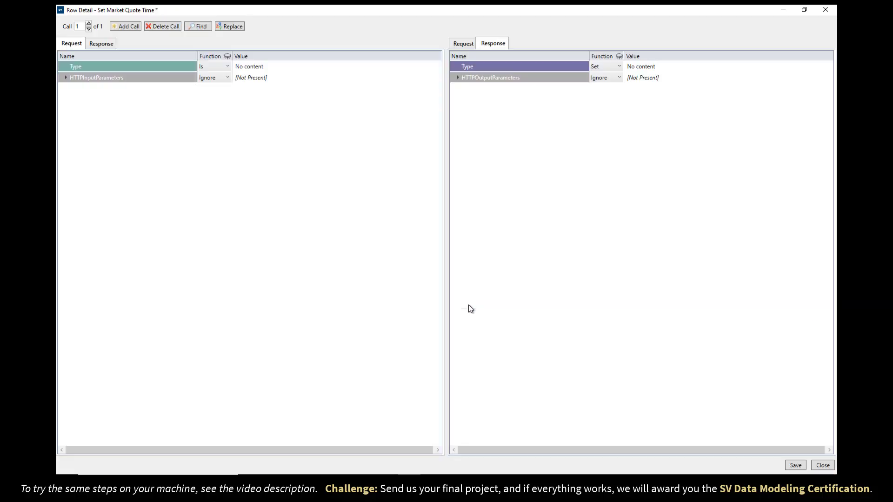
- In the Set Market Quote Time row, set the request Type function to Ignore and the response Type to PortfolioSuggestion
{"action": "left_click", "coordinate": [215, 66]}
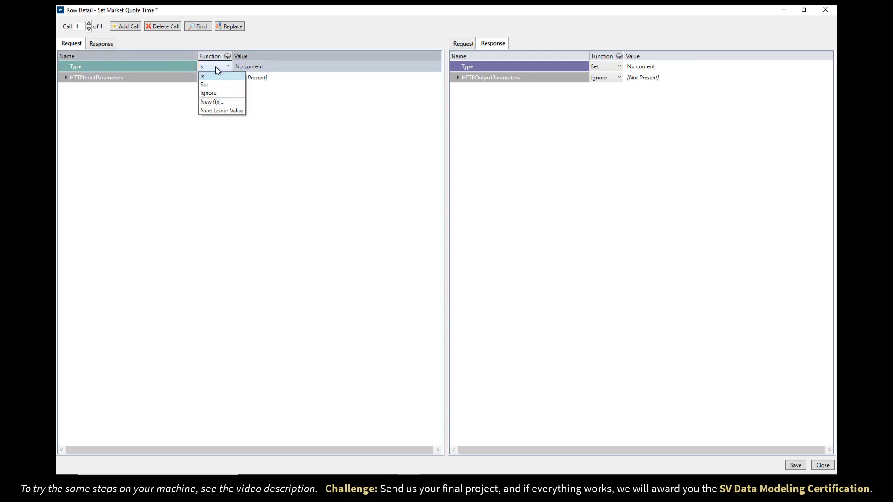
{"action": "left_click", "coordinate": [216, 93]}
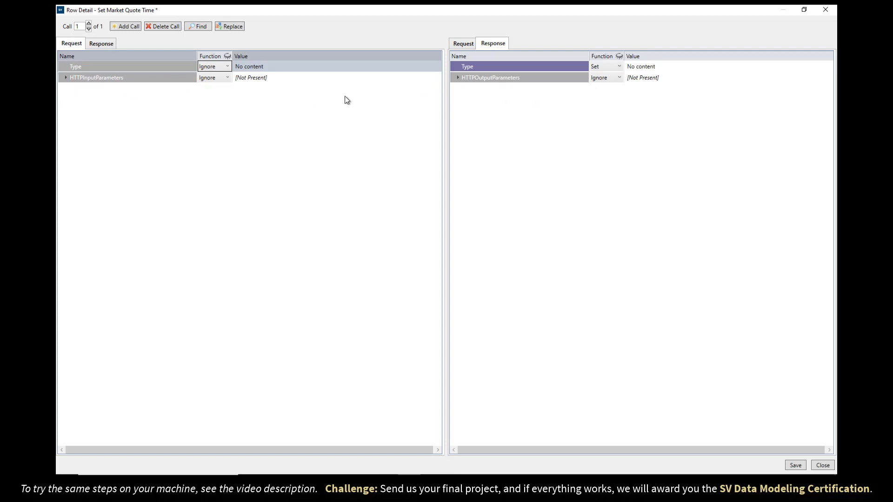
{"action": "left_click", "coordinate": [649, 67]}
{"action": "left_click", "coordinate": [649, 67]}
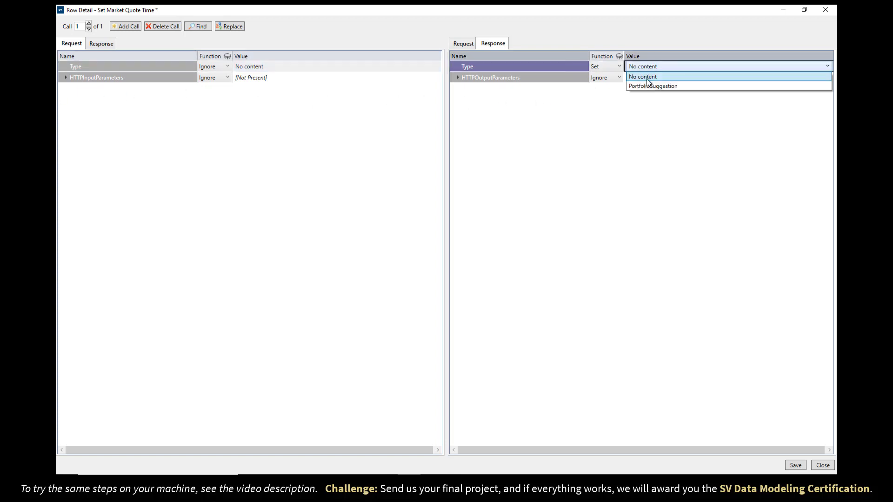
{"action": "left_click", "coordinate": [646, 85]}
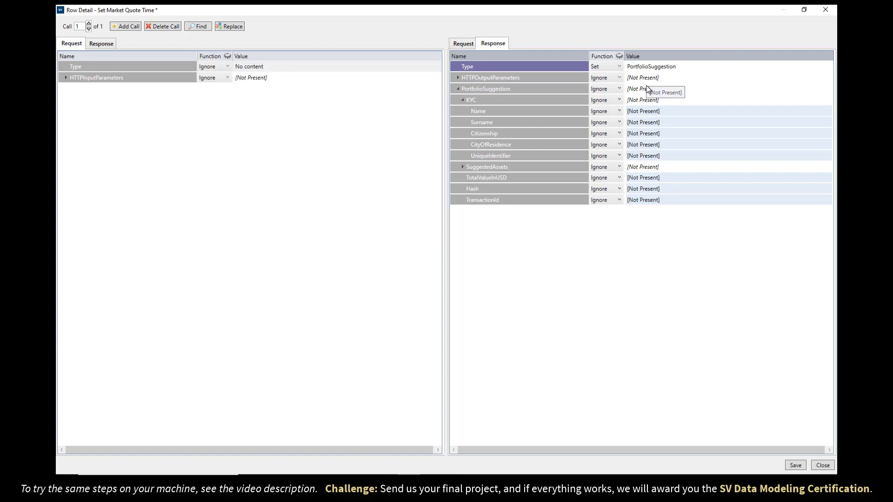
- Expand SuggestedAssets in the response and set the Asset[] array's function to Array template
{"action": "left_click", "coordinate": [462, 167]}
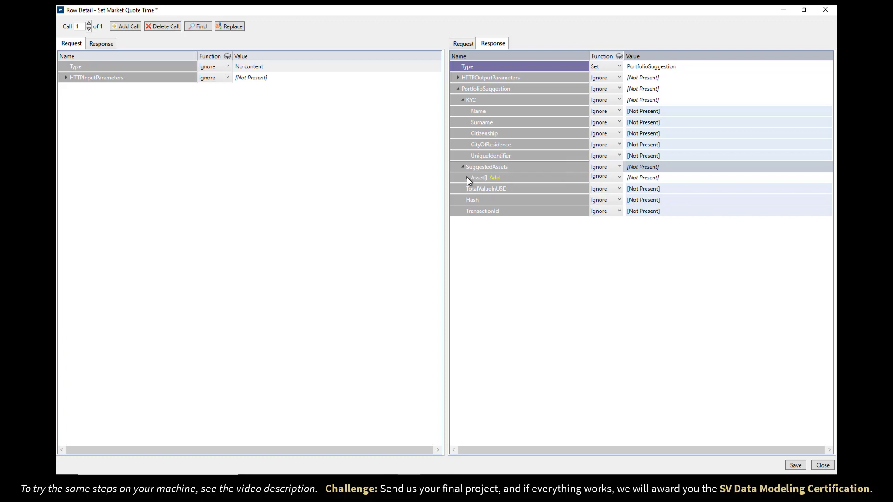
{"action": "left_click", "coordinate": [608, 177]}
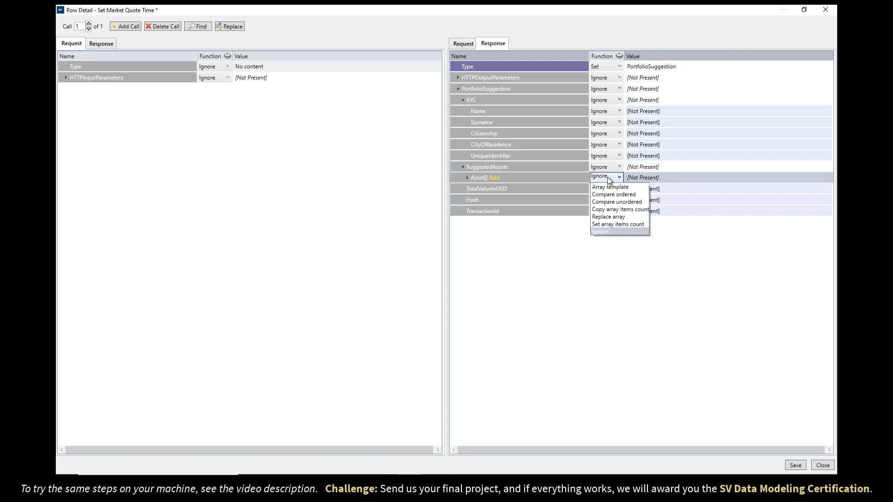
{"action": "left_click", "coordinate": [609, 186]}
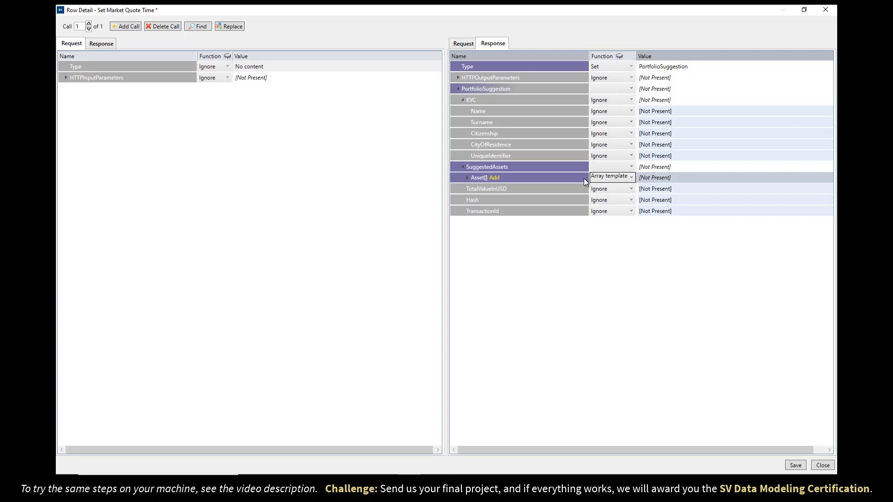
- Add an item to the response's Asset[] array template and set the item[0] function to Ignore
{"action": "left_click", "coordinate": [493, 178]}
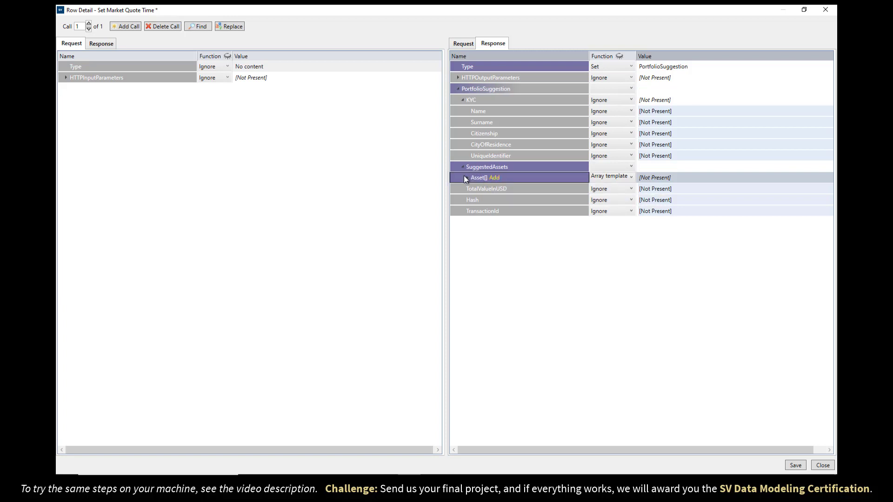
{"action": "left_click", "coordinate": [466, 178]}
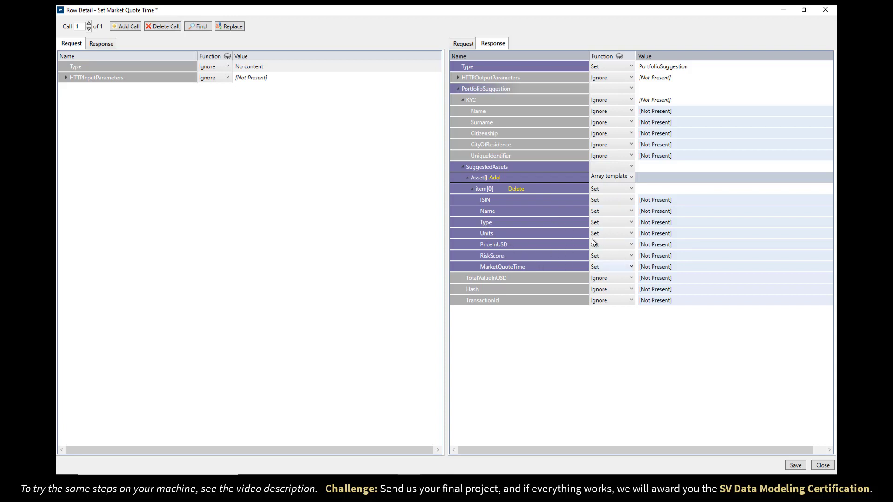
{"action": "left_click", "coordinate": [601, 192]}
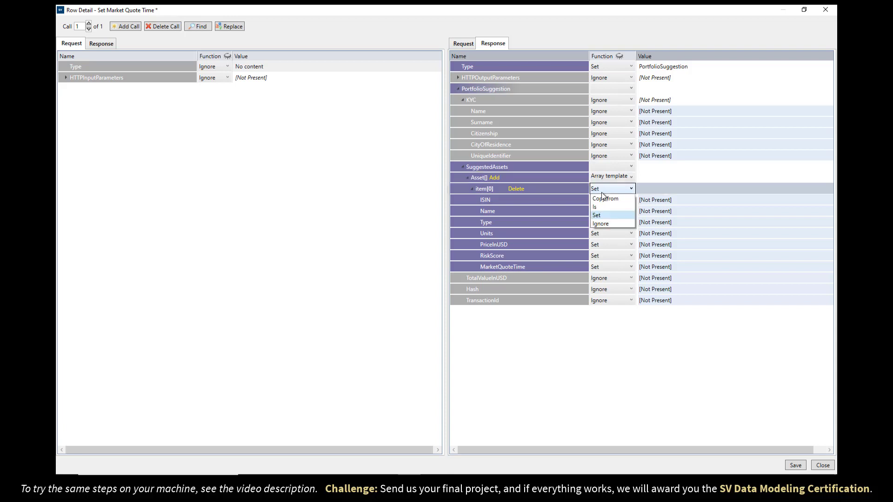
{"action": "left_click", "coordinate": [603, 222]}
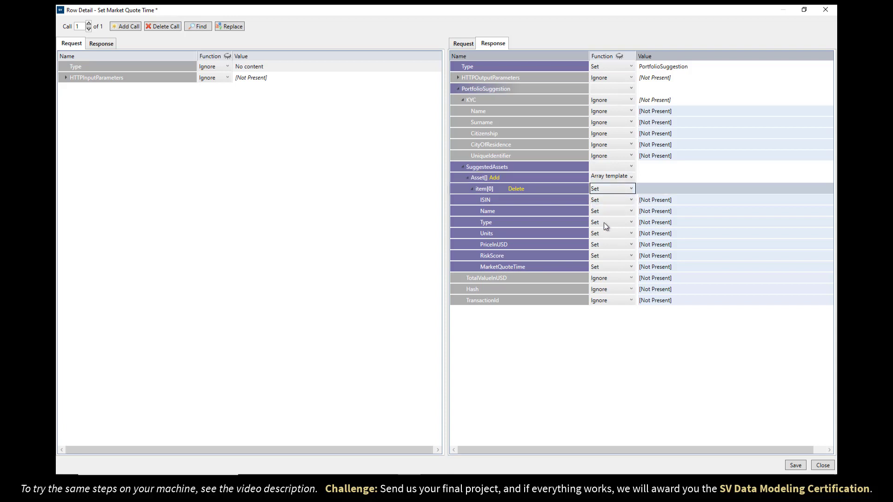
- Set MarketQuoteTime to the Set relative date/time function with value "-00:10:00#yyyy-MM-ddTHH:mm:ss", then save and close the row details
{"action": "left_click", "coordinate": [498, 266]}
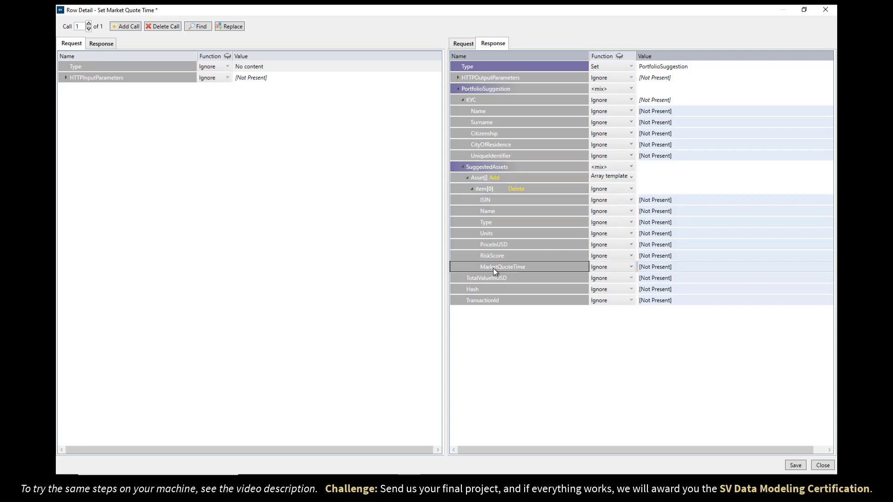
{"action": "left_click", "coordinate": [615, 268]}
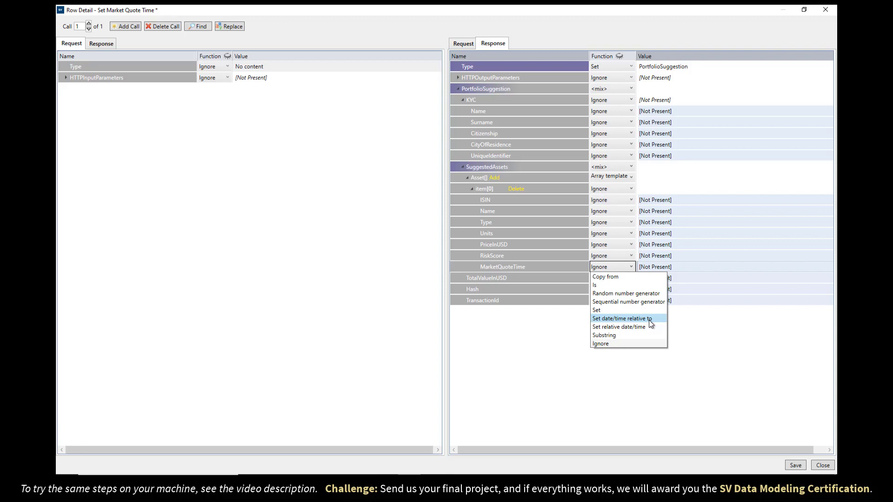
{"action": "left_click", "coordinate": [609, 327]}
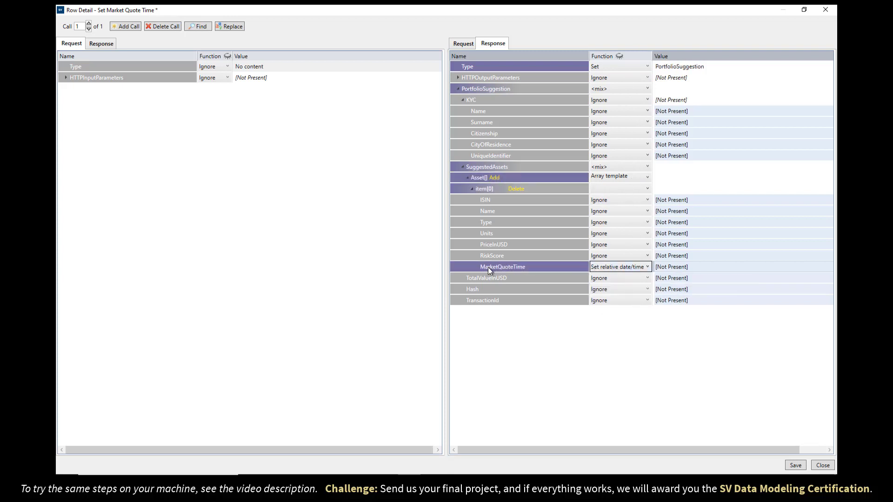
{"action": "left_click", "coordinate": [687, 266]}
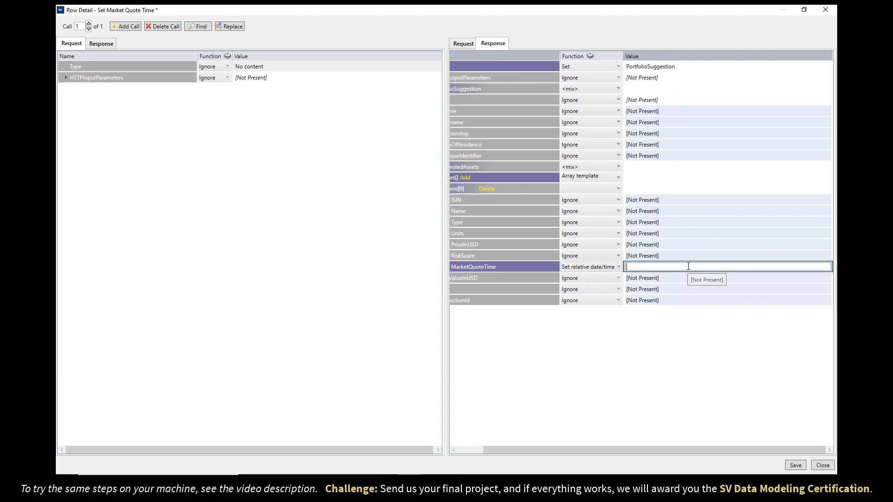
{"action": "type", "text": "-00:10:00#"}
{"action": "type", "text": "yyyy-MM-dd"}
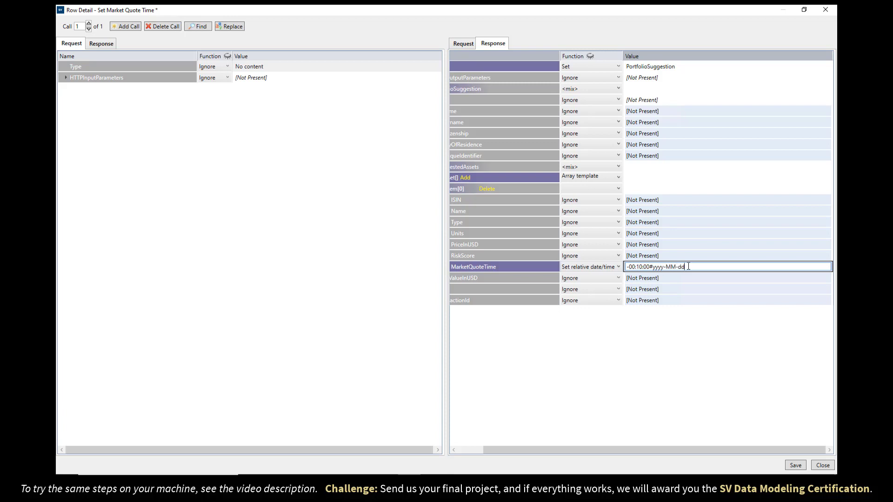
{"action": "type", "text": "THH:mm:ss"}
{"action": "key", "text": "Return"}
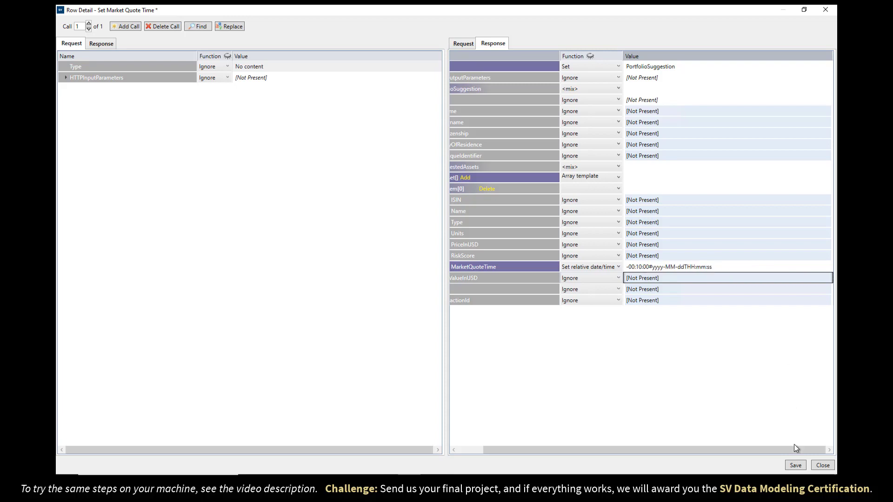
{"action": "left_click", "coordinate": [795, 465]}
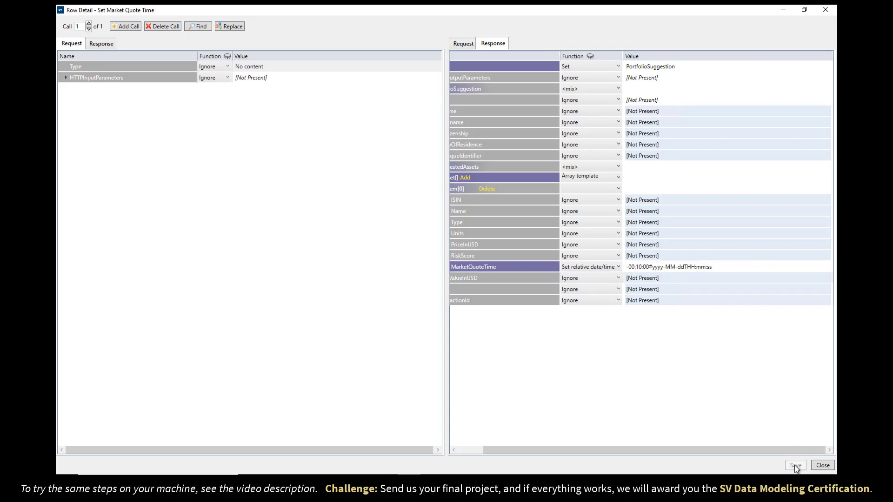
{"action": "left_click", "coordinate": [821, 466]}
- Switch to the Portfolio Suggestions Service Dashboard in the browser and resend the XML request
{"action": "left_click", "coordinate": [383, 91]}
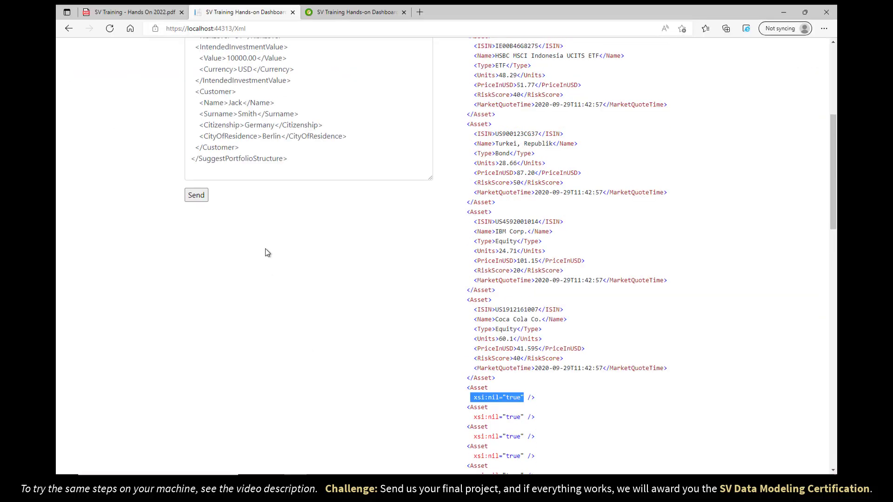
{"action": "scroll", "coordinate": [265, 252], "scroll_direction": "up", "scroll_amount": 6}
{"action": "left_click", "coordinate": [197, 457]}
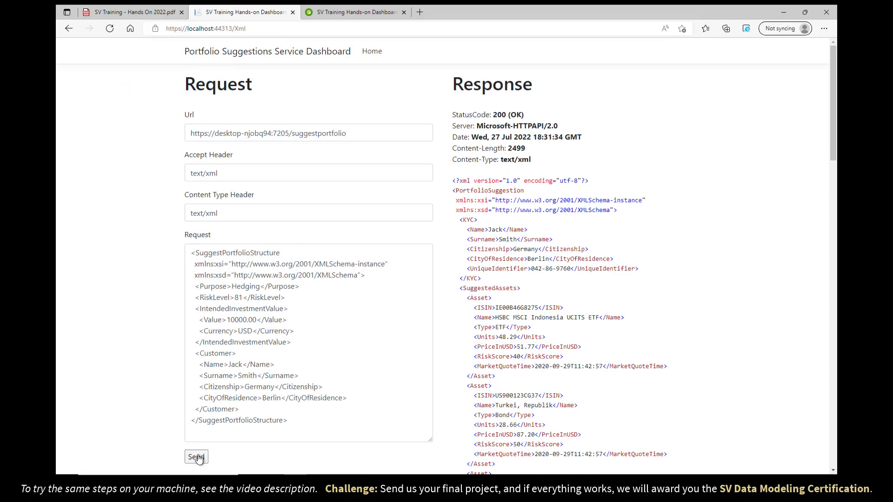
- Examine the MarketQuoteTime values of all assets in the response and bring up the Hands-on 3 instructions PDF
{"action": "scroll", "coordinate": [674, 401], "scroll_direction": "down", "scroll_amount": 3}
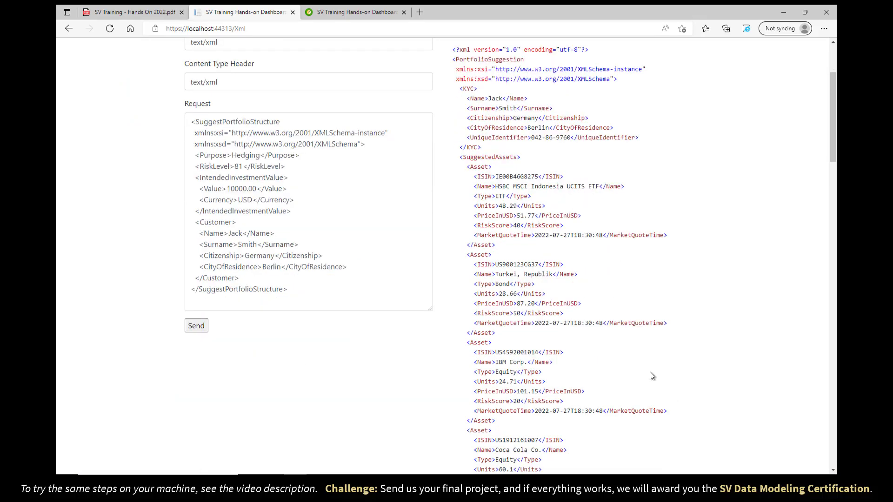
{"action": "left_click_drag", "start_coordinate": [534, 236], "coordinate": [603, 237]}
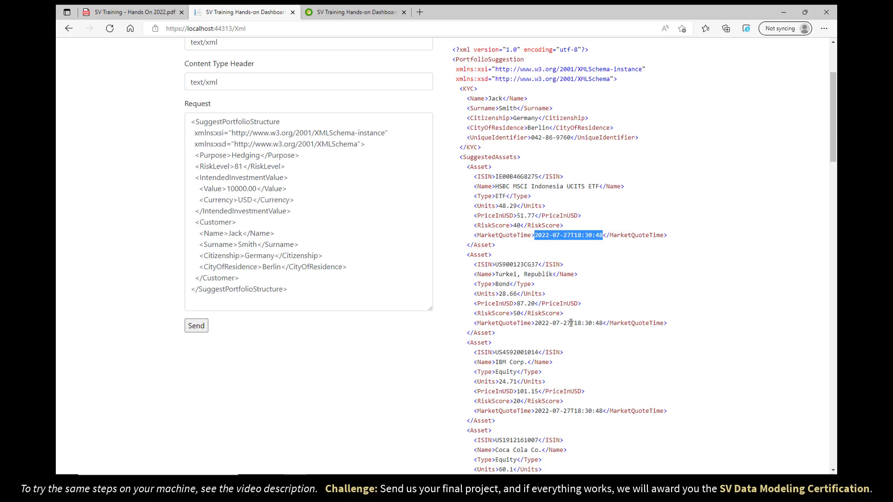
{"action": "left_click_drag", "start_coordinate": [574, 236], "coordinate": [593, 236]}
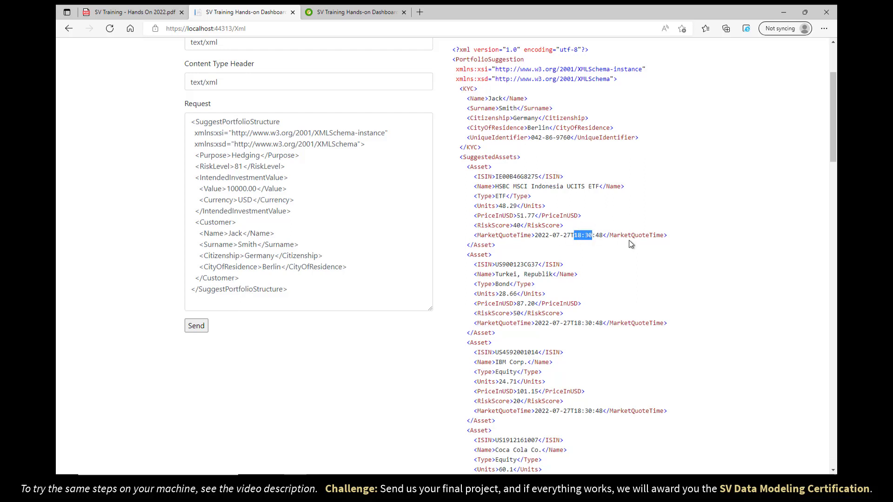
{"action": "scroll", "coordinate": [529, 302], "scroll_direction": "down", "scroll_amount": 4}
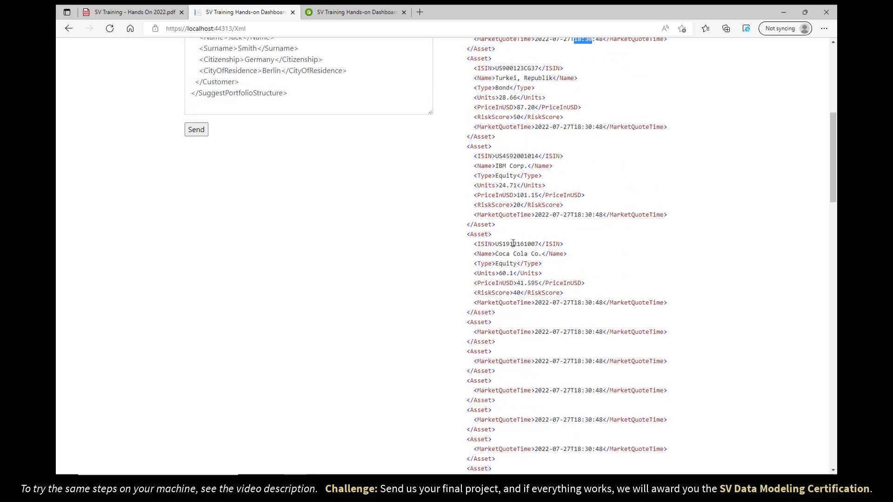
{"action": "scroll", "coordinate": [512, 243], "scroll_direction": "down", "scroll_amount": 10}
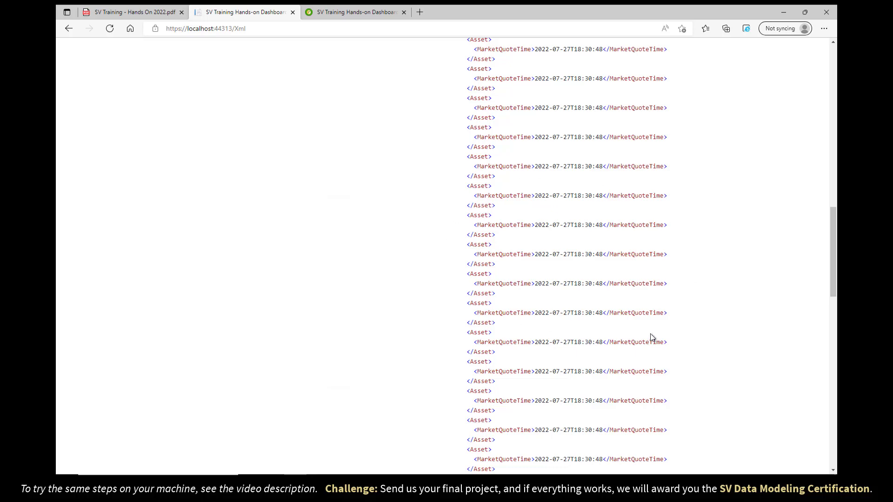
{"action": "left_click", "coordinate": [130, 12]}
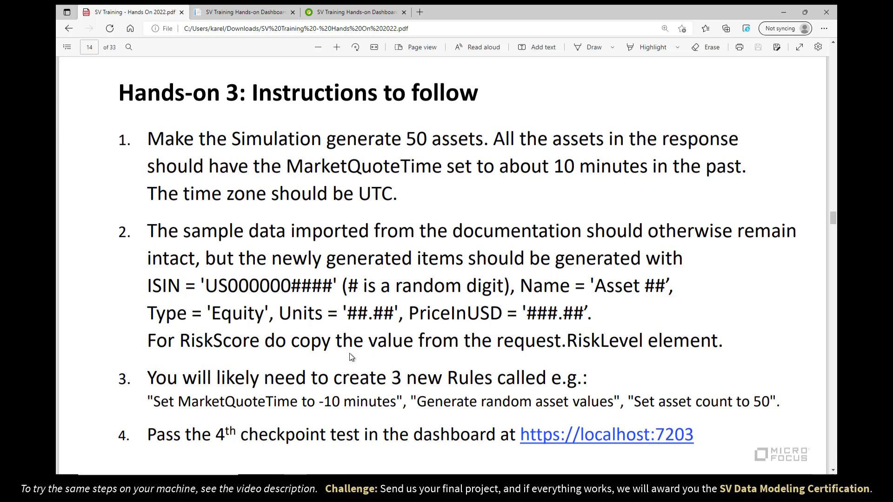
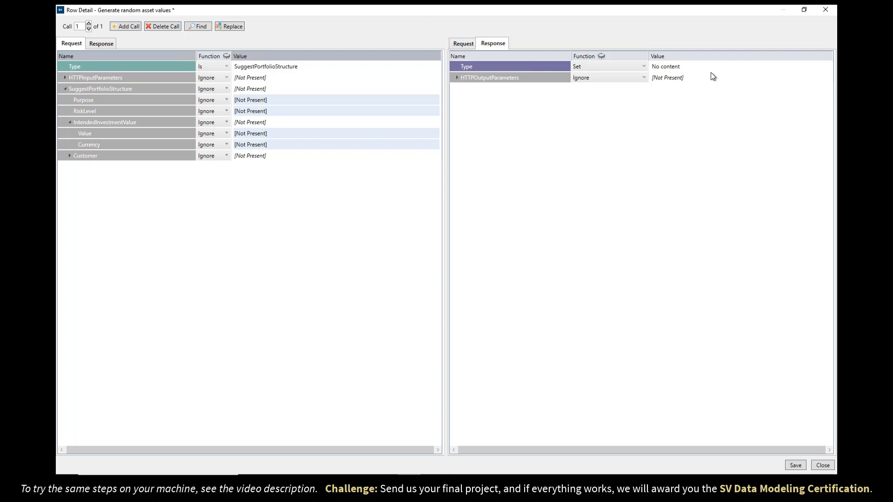
- In the Generate random asset values row, set the response Type to PortfolioSuggestion and the Asset[] function to Array template
{"action": "left_click", "coordinate": [697, 67]}
{"action": "left_click", "coordinate": [697, 68]}
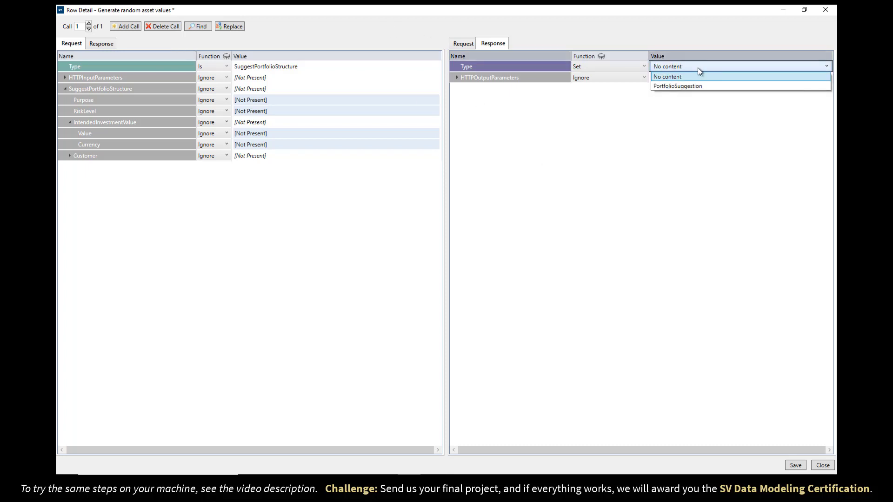
{"action": "left_click", "coordinate": [696, 86]}
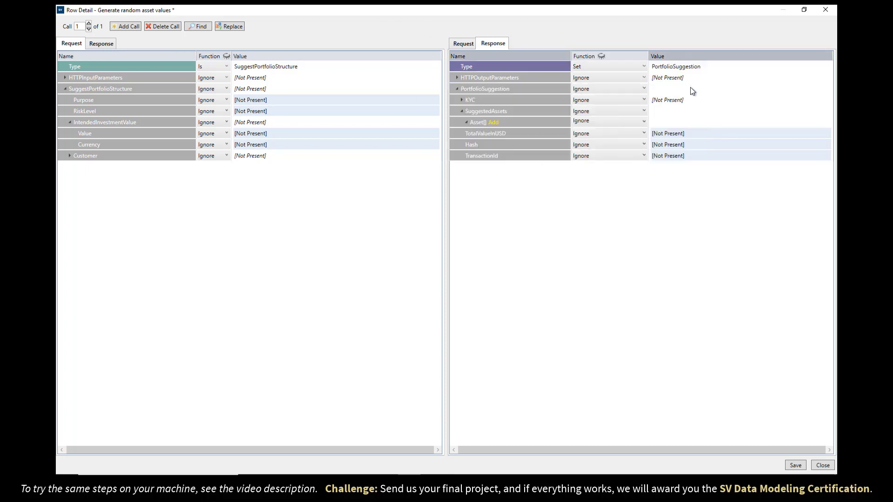
{"action": "left_click", "coordinate": [603, 121]}
{"action": "left_click", "coordinate": [604, 133]}
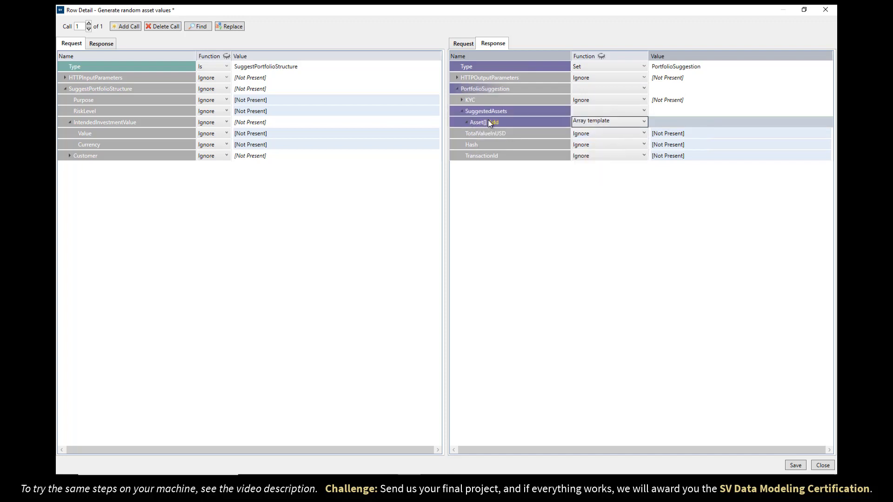
- Add item[0] to the Asset[] array of the Generate random asset values row and set its function to Ignore
{"action": "left_click", "coordinate": [493, 123]}
{"action": "left_click", "coordinate": [587, 134]}
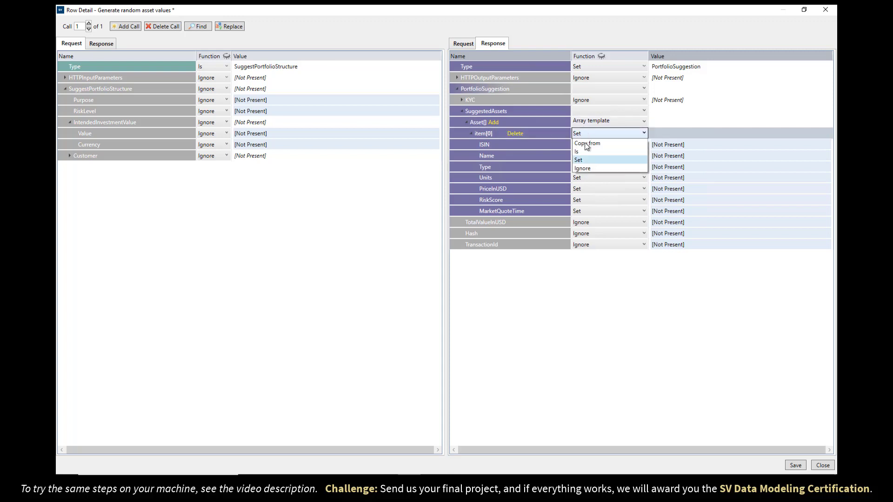
{"action": "left_click", "coordinate": [587, 169]}
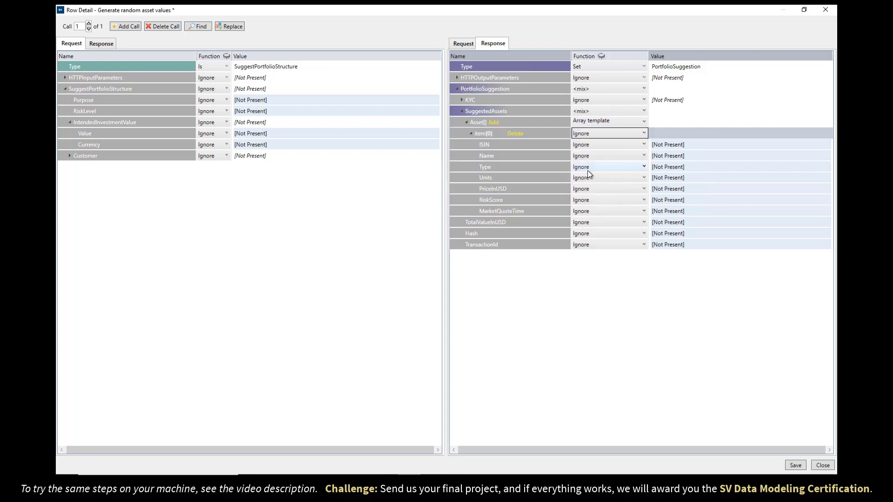
- Set the item's ISIN function to Random number generator and start its value with the range "0;9999;"
{"action": "left_click", "coordinate": [605, 146]}
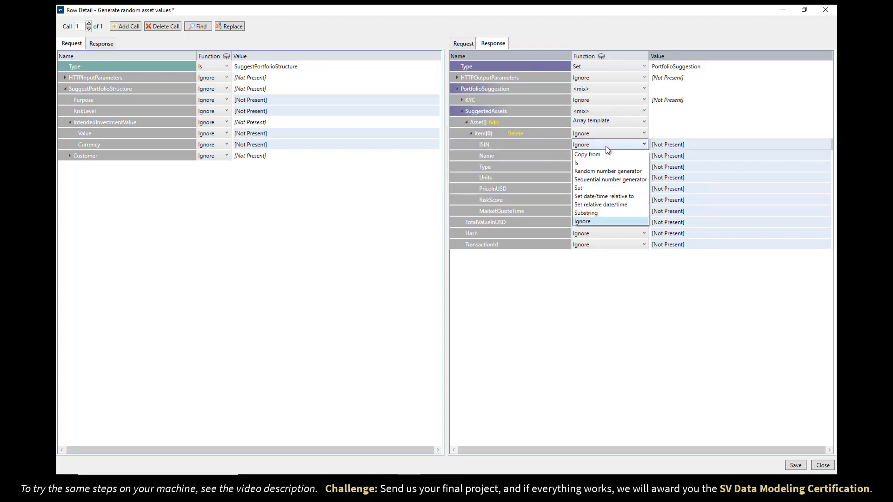
{"action": "left_click", "coordinate": [585, 173]}
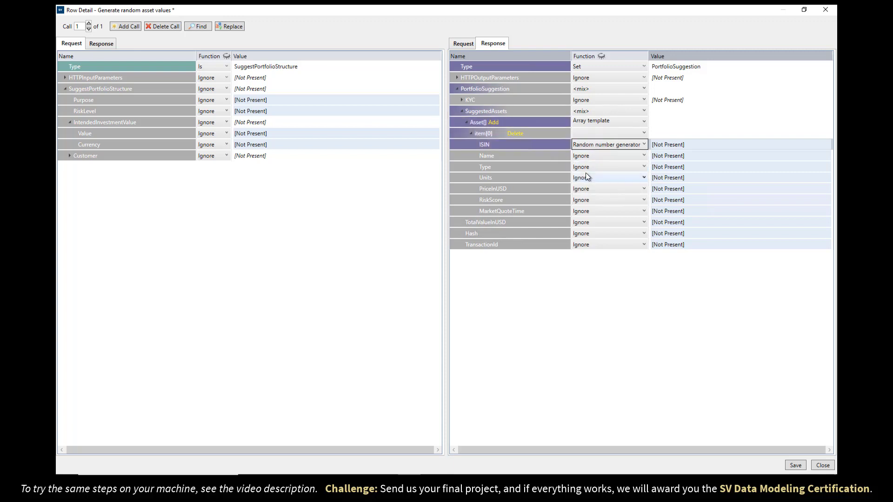
{"action": "left_click", "coordinate": [669, 145]}
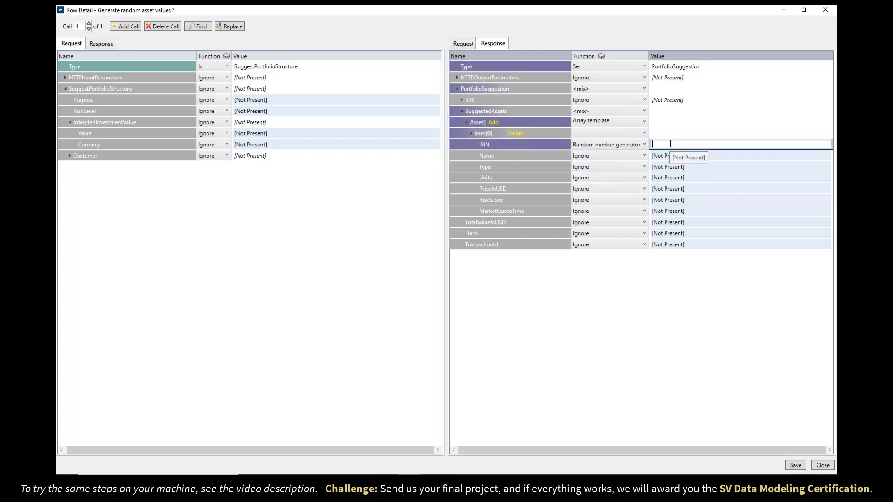
{"action": "type", "text": "0;9999;"}
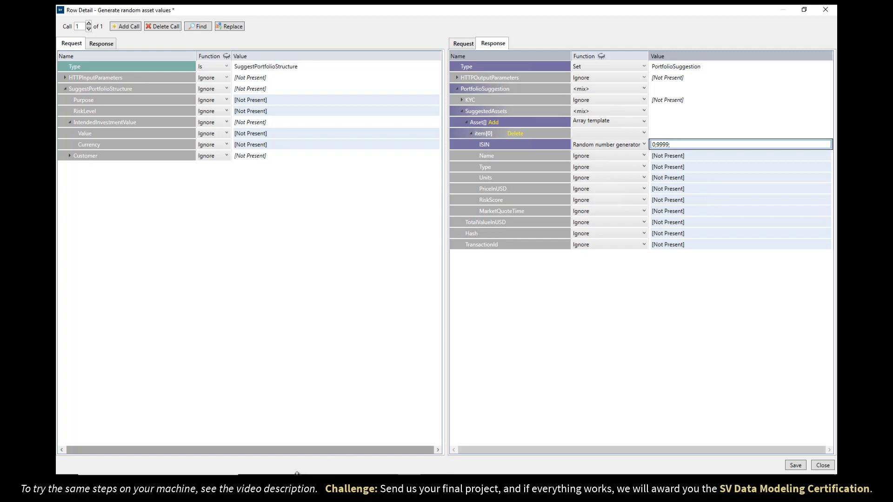
- Copy the ISIN prefix US000000 from the instructions PDF and complete the ISIN value as "0;9999;US000000#DDDD#"
{"action": "key", "text": "alt+Tab"}
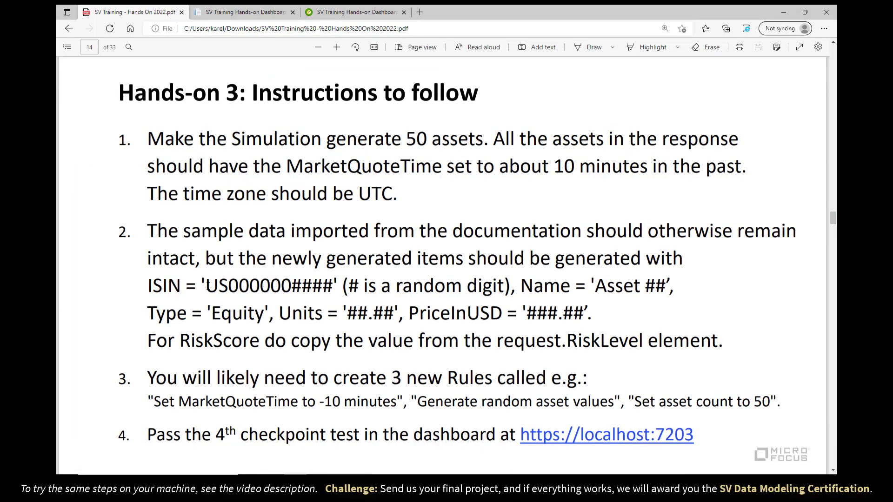
{"action": "left_click_drag", "start_coordinate": [207, 285], "coordinate": [290, 289]}
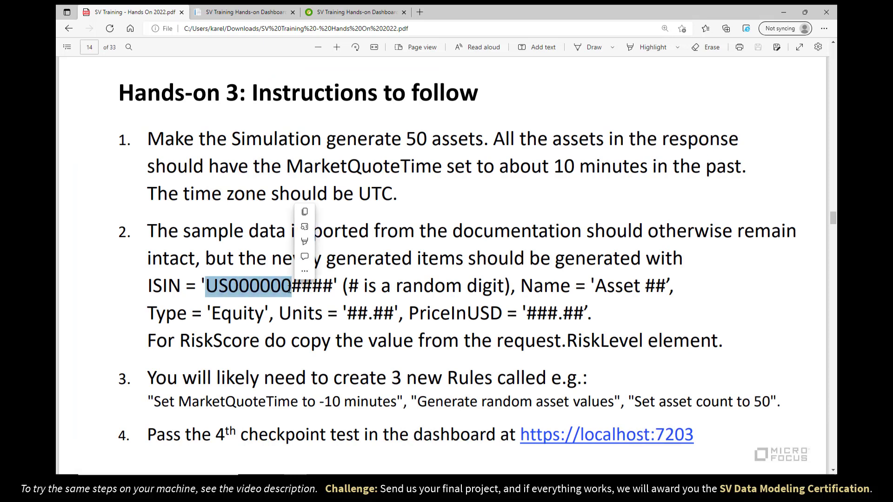
{"action": "key", "text": "ctrl+c"}
{"action": "key", "text": "alt+Tab"}
{"action": "key", "text": "ctrl+v"}
{"action": "type", "text": "#DD"}
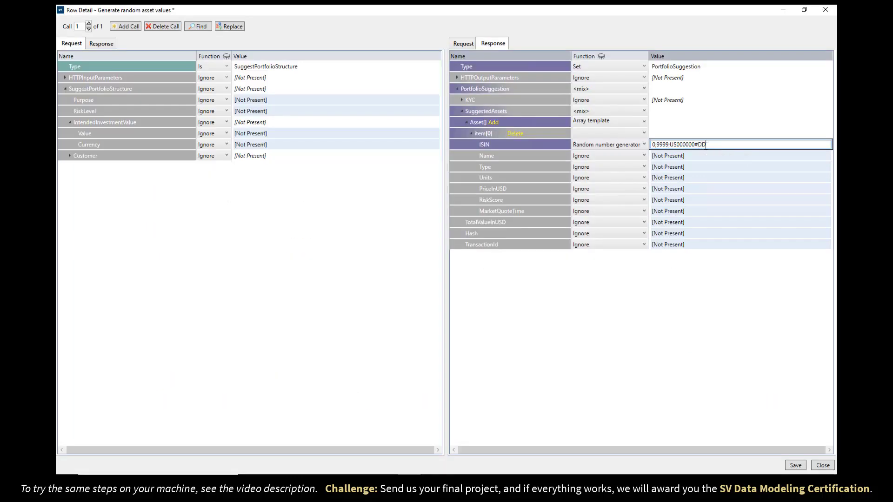
{"action": "type", "text": "DD"}
{"action": "left_click", "coordinate": [515, 155]}
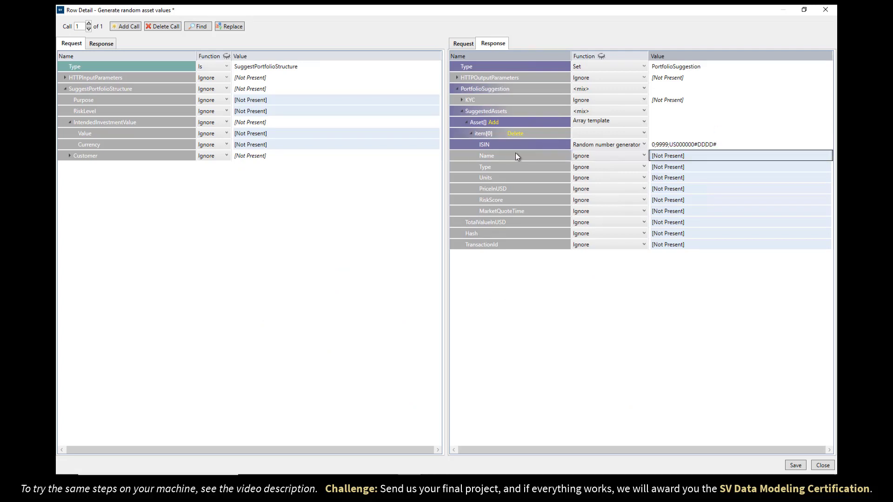
- Set the item's Name function to Random number generator with the value "0;99;Asset #DD#"
{"action": "left_click", "coordinate": [616, 161]}
{"action": "left_click", "coordinate": [618, 181]}
{"action": "left_click", "coordinate": [684, 157]}
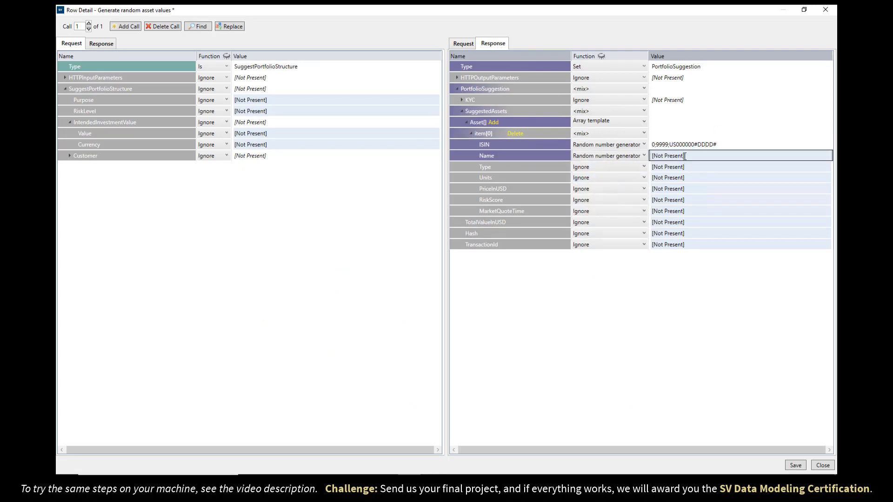
{"action": "type", "text": "0;99"}
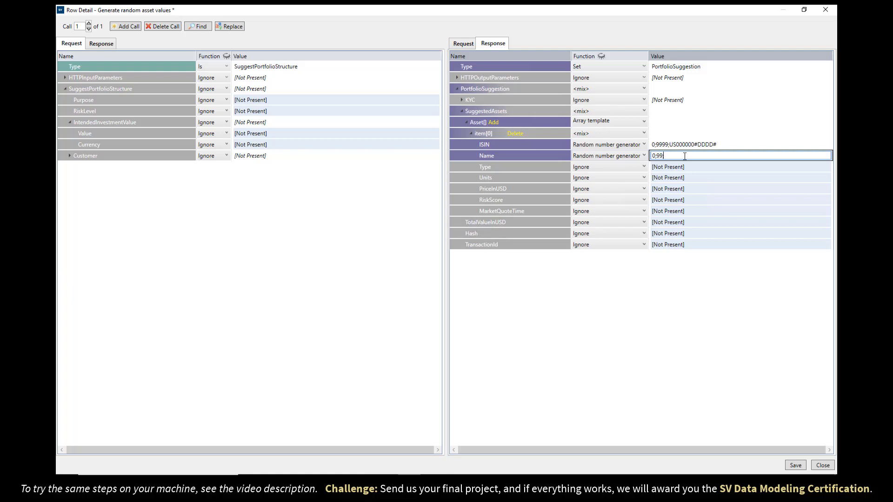
{"action": "type", "text": ";Asset #DD#"}
{"action": "key", "text": "Return"}
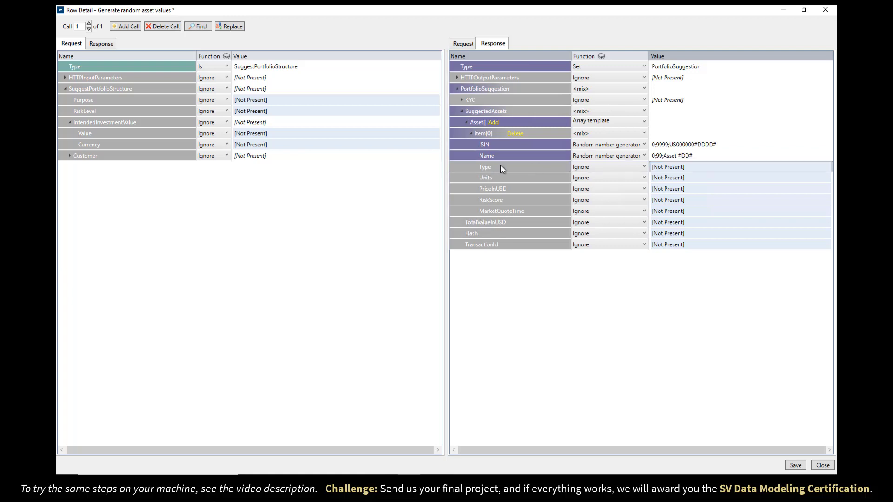
- Set the item's Type field to the fixed value Equity using the Set function
{"action": "left_click", "coordinate": [583, 169]}
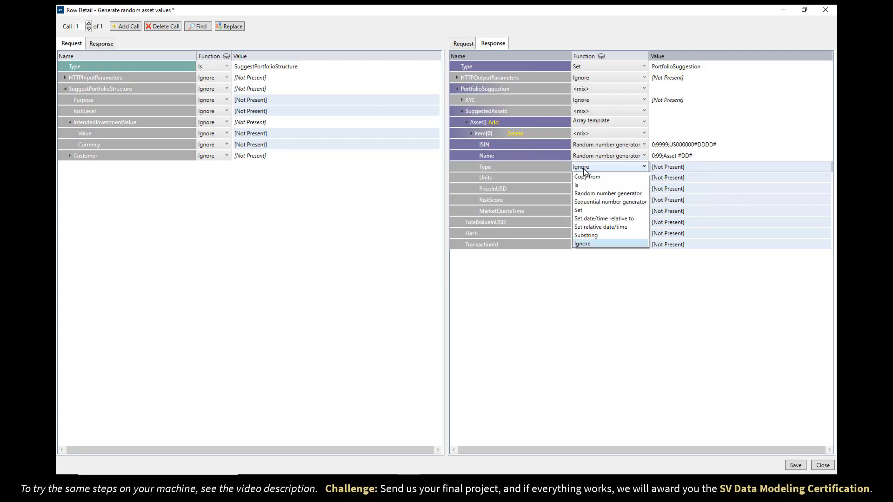
{"action": "left_click", "coordinate": [584, 210]}
{"action": "left_click", "coordinate": [663, 169]}
{"action": "type", "text": "E"}
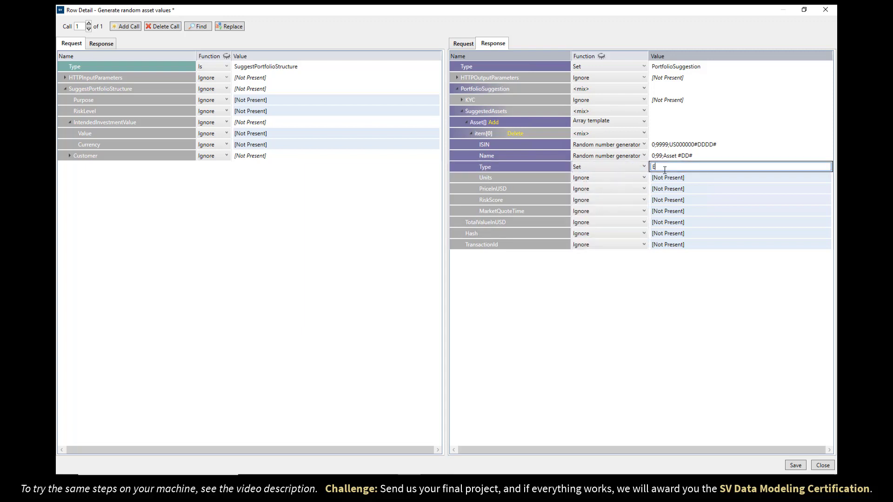
{"action": "type", "text": "quity"}
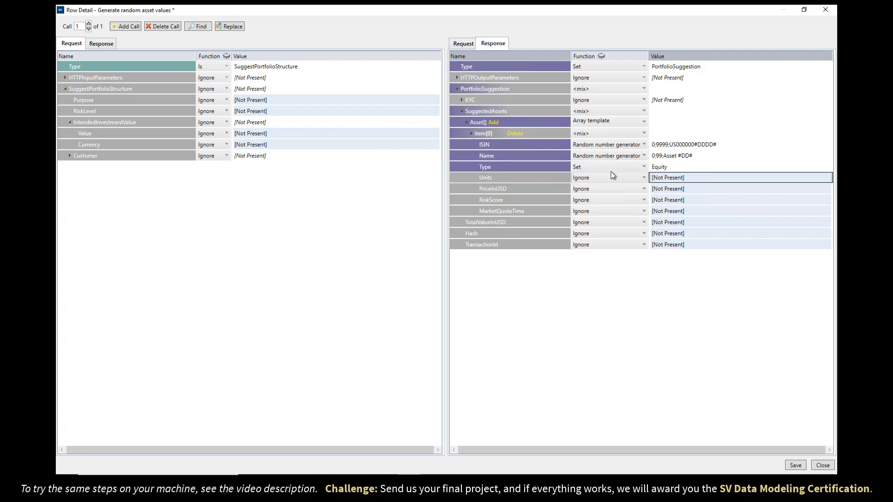
- Set the item's Units function to Random number generator with the value "0;9999;#DD#.#DD#"
{"action": "left_click", "coordinate": [607, 175]}
{"action": "left_click", "coordinate": [612, 201]}
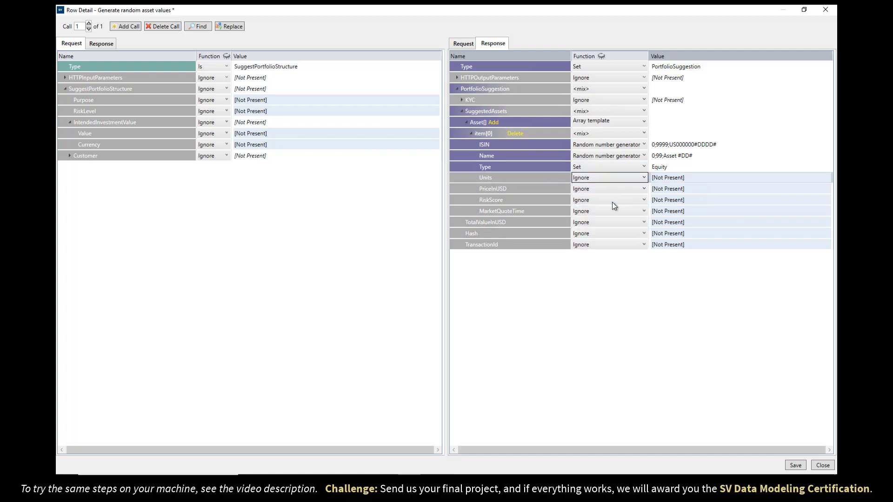
{"action": "left_click", "coordinate": [683, 176]}
{"action": "type", "text": "0;999"}
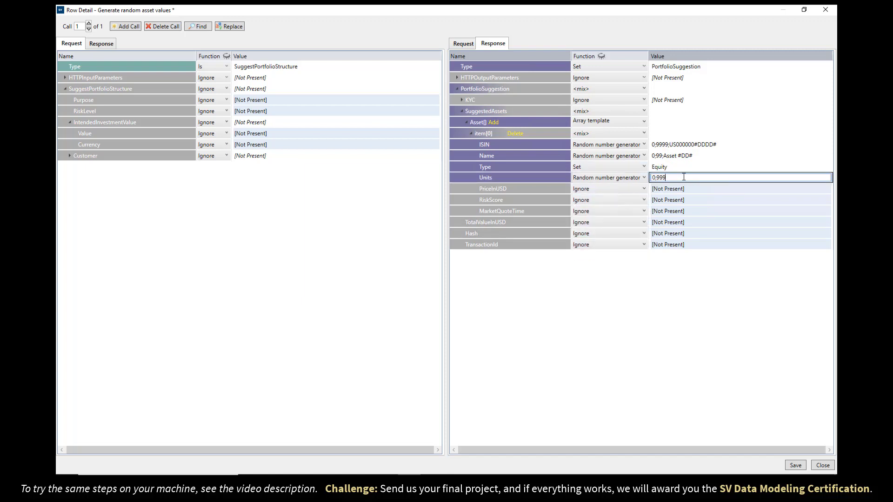
{"action": "type", "text": "9;##"}
{"action": "type", "text": "DD"}
{"action": "type", "text": ".##"}
{"action": "type", "text": "DD#"}
{"action": "key", "text": "Return"}
- Change the integer part of the Units pattern so the value reads "0;9999;#dD#.#DD#"
{"action": "left_click", "coordinate": [677, 177]}
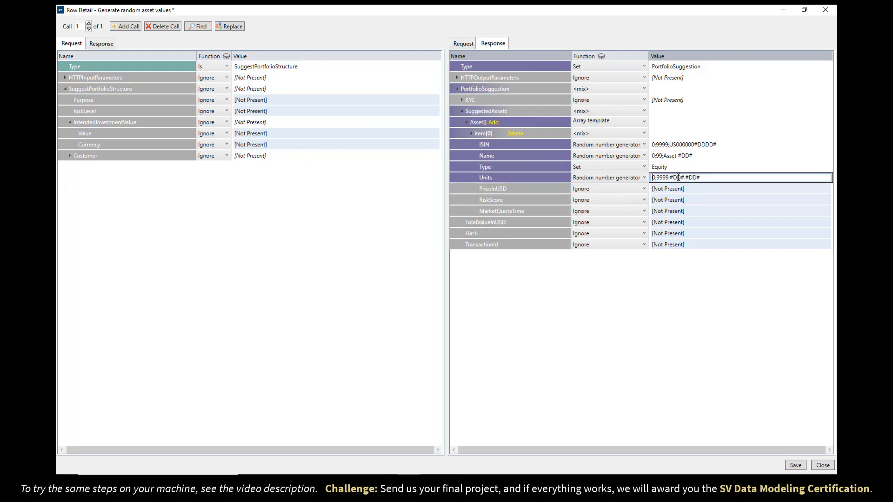
{"action": "key", "text": "shift+Left"}
{"action": "type", "text": "d"}
{"action": "key", "text": "shift+Left"}
{"action": "key", "text": "Return"}
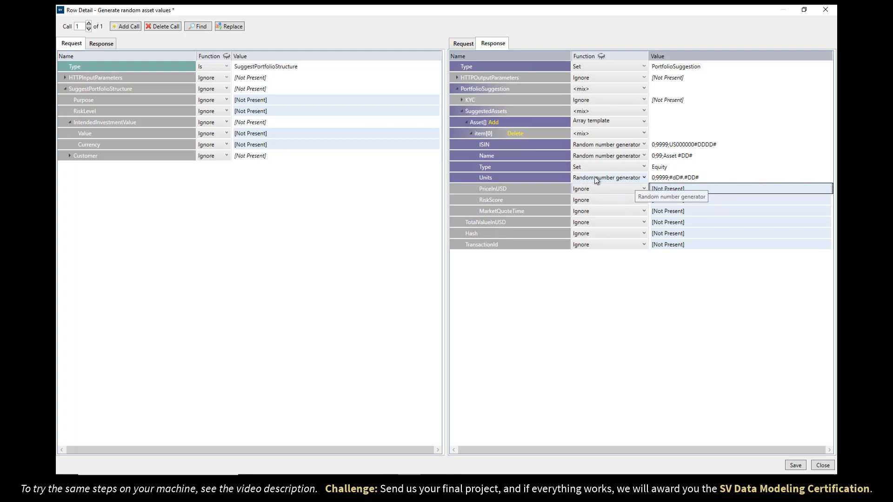
- Copy the Units value to PriceInUSD, set its function to Random number generator and extend the value to "0;99999;#ddD#.#DD#"
{"action": "left_click", "coordinate": [696, 178]}
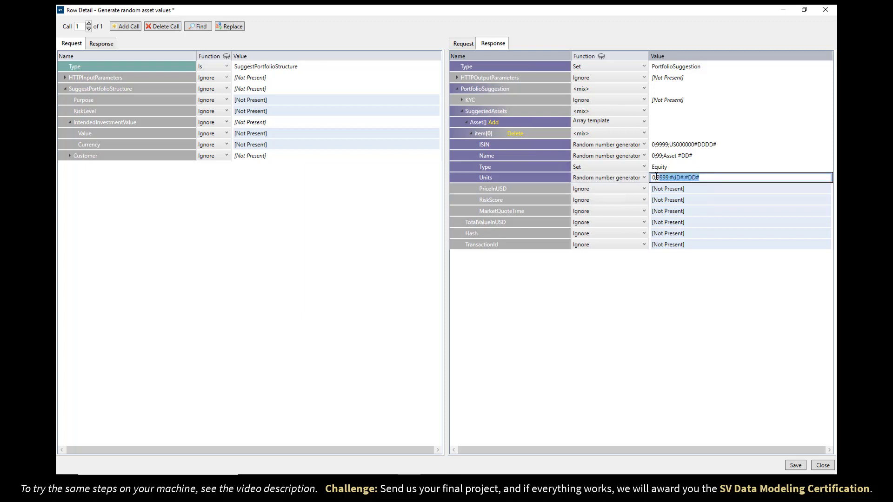
{"action": "left_click", "coordinate": [689, 189]}
{"action": "key", "text": "ctrl+v"}
{"action": "left_click", "coordinate": [623, 188]}
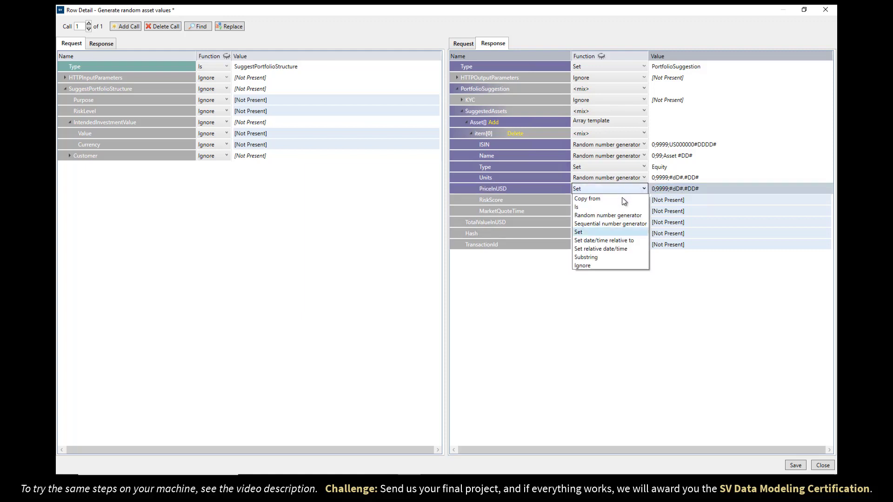
{"action": "left_click", "coordinate": [607, 215]}
{"action": "left_click", "coordinate": [679, 189]}
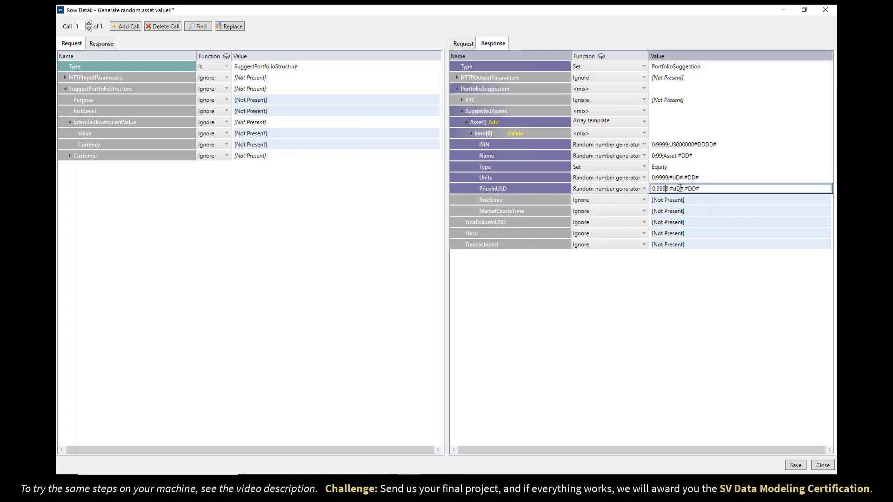
{"action": "type", "text": "9;#d"}
- Set the item's RiskScore function to Copy from, taking the value from the request's RiskLevel
{"action": "left_click", "coordinate": [487, 200]}
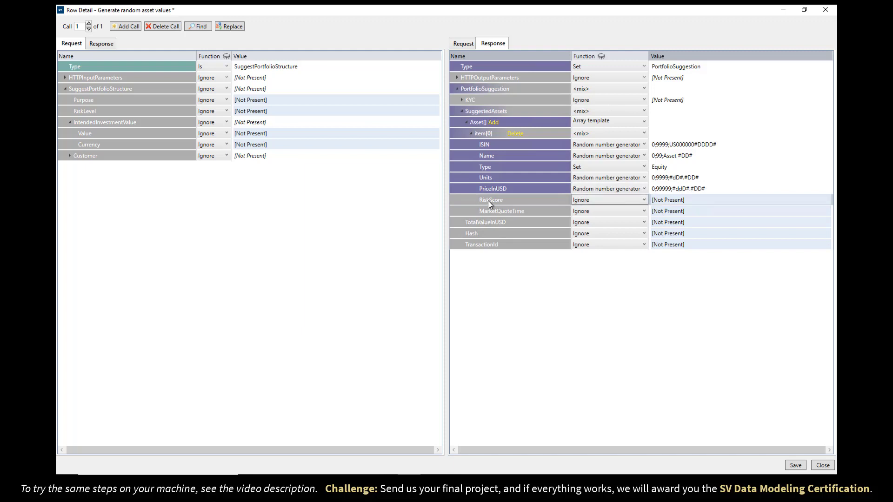
{"action": "left_click", "coordinate": [587, 203]}
{"action": "left_click", "coordinate": [591, 211]}
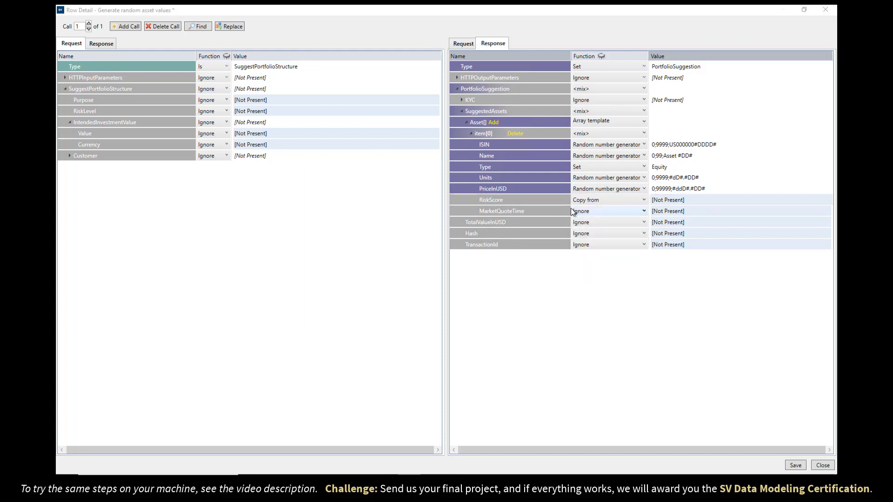
{"action": "left_click", "coordinate": [80, 111]}
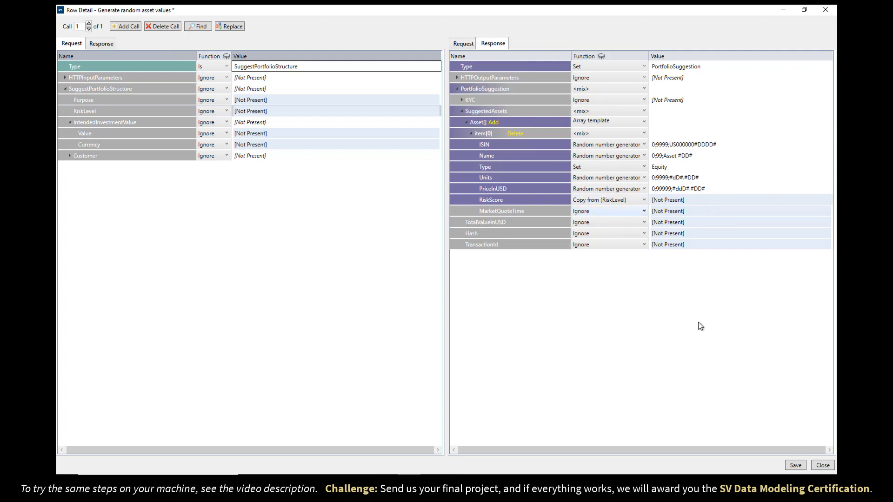
- Save and close the row details, and restart the simulation to apply the changes
{"action": "left_click", "coordinate": [792, 466]}
{"action": "left_click", "coordinate": [820, 465]}
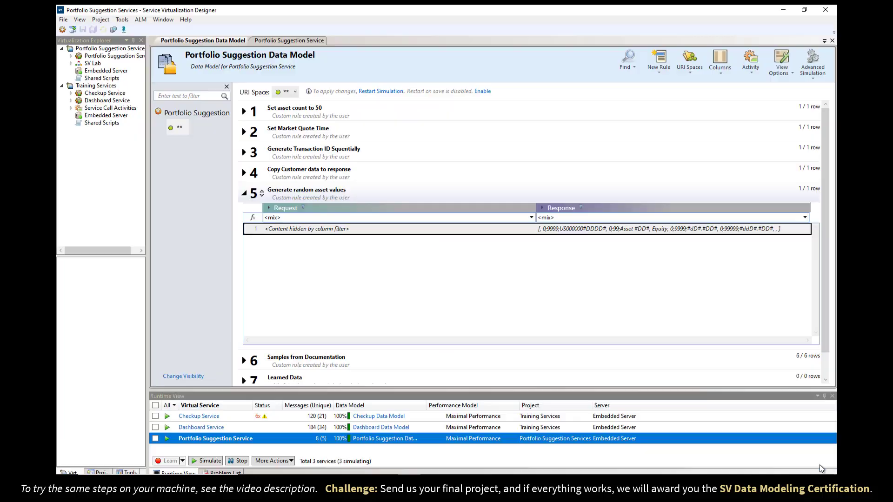
{"action": "left_click", "coordinate": [380, 91]}
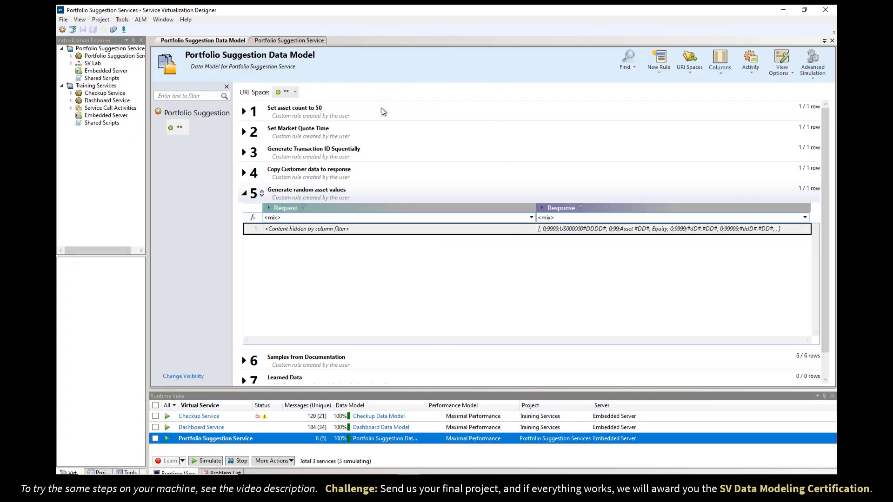
- Switch to the Portfolio Suggestions Service Dashboard in the browser, send the request and examine the first asset's generated values
{"action": "key", "text": "alt+Tab"}
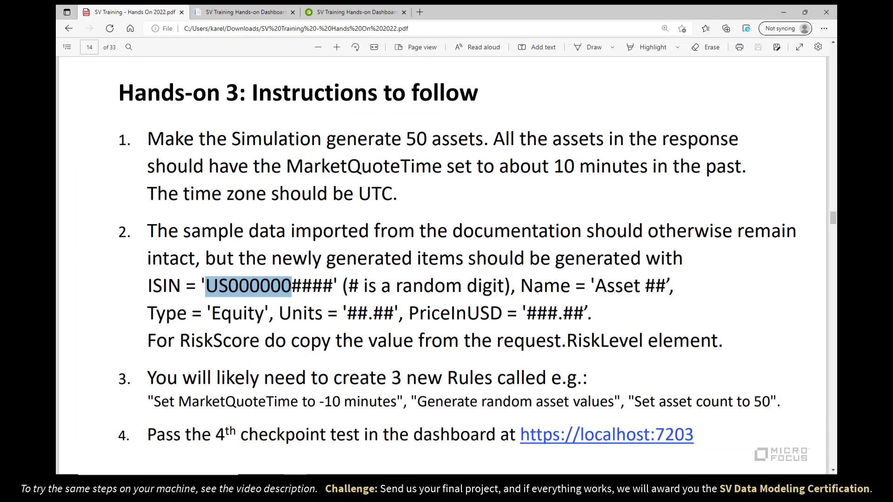
{"action": "key", "text": "ctrl+Tab"}
{"action": "left_click", "coordinate": [196, 457]}
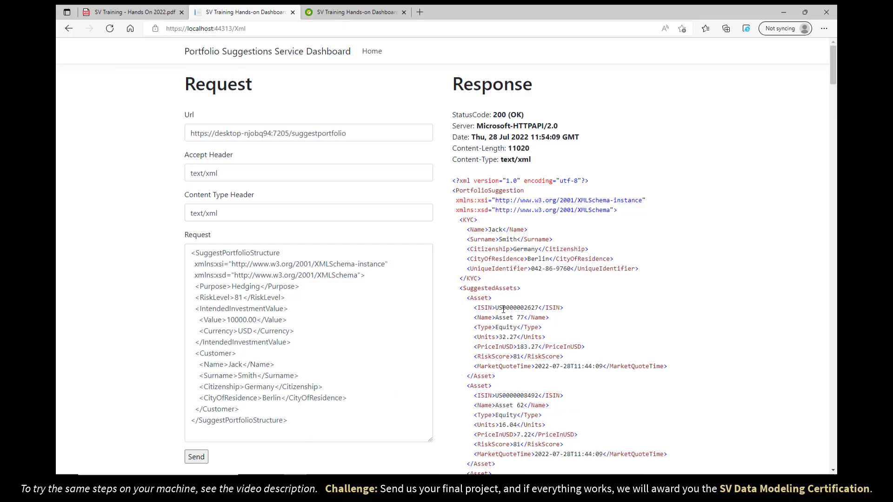
{"action": "mouse_move", "coordinate": [537, 308]}
{"action": "left_mouse_down"}
{"action": "mouse_move", "coordinate": [499, 307]}
{"action": "mouse_move", "coordinate": [524, 317]}
{"action": "left_mouse_up"}
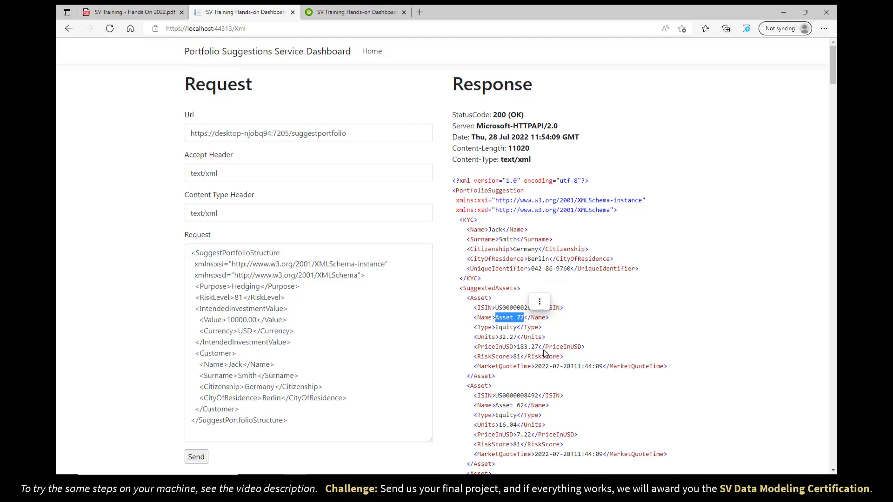
{"action": "left_click", "coordinate": [375, 328]}
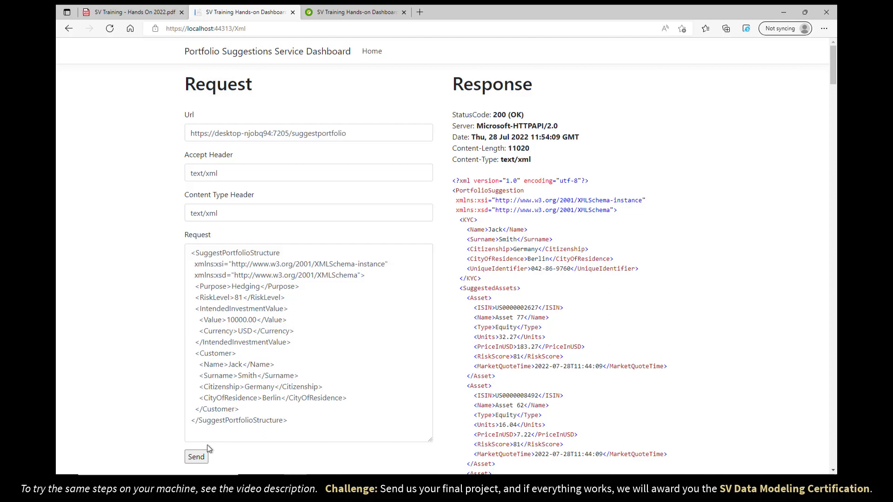
- Resend the request twice and compare the values of the first two assets in the response
{"action": "left_click", "coordinate": [196, 456]}
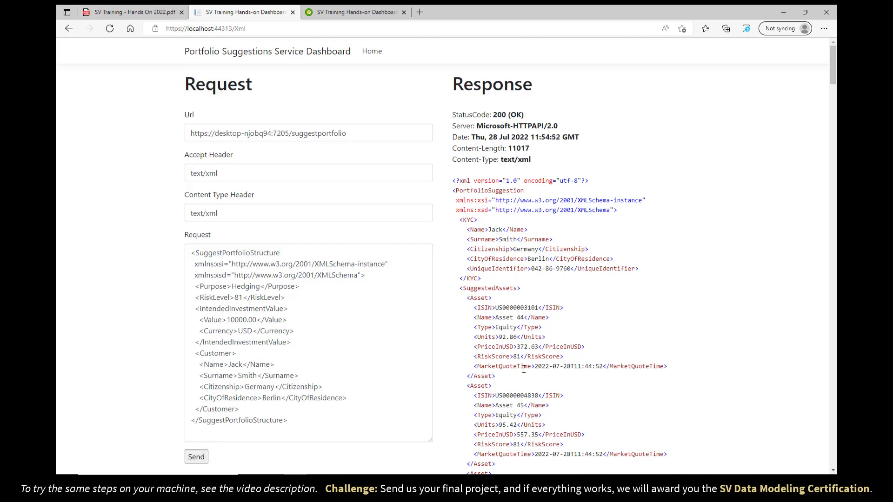
{"action": "left_click", "coordinate": [194, 458]}
{"action": "left_click_drag", "start_coordinate": [478, 309], "coordinate": [550, 369]}
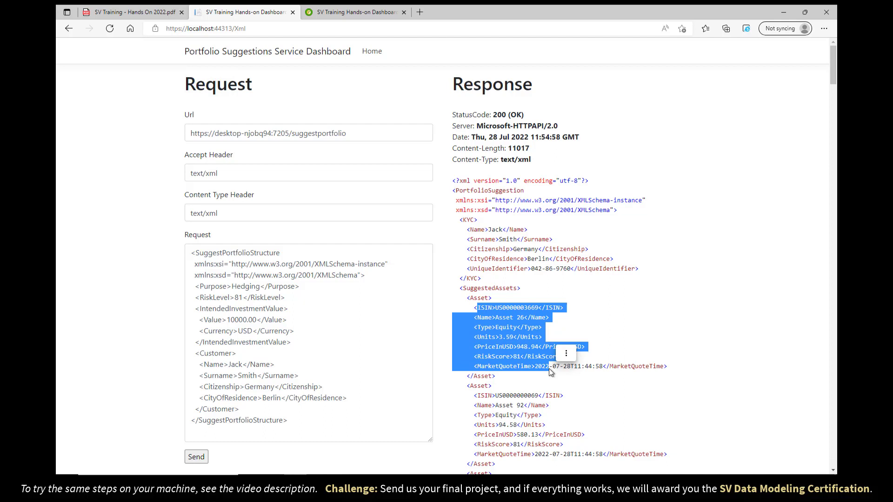
{"action": "left_click_drag", "start_coordinate": [473, 396], "coordinate": [520, 453]}
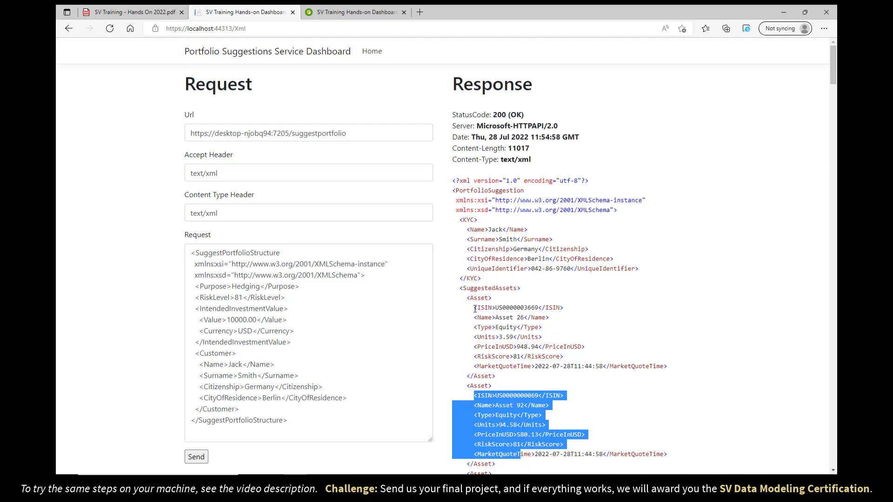
{"action": "left_click_drag", "start_coordinate": [475, 308], "coordinate": [534, 367]}
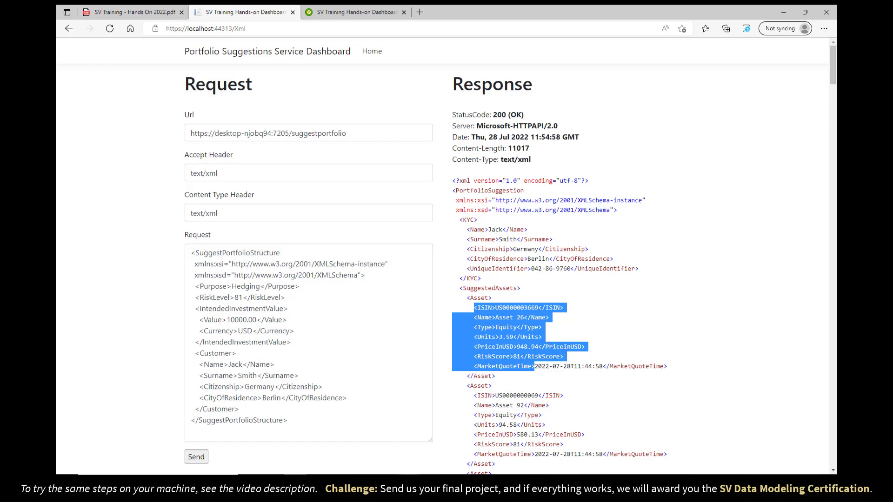
- Return to Service Virtualization Designer and move the Generate random asset values rule below Samples from Documentation
{"action": "left_click", "coordinate": [411, 483]}
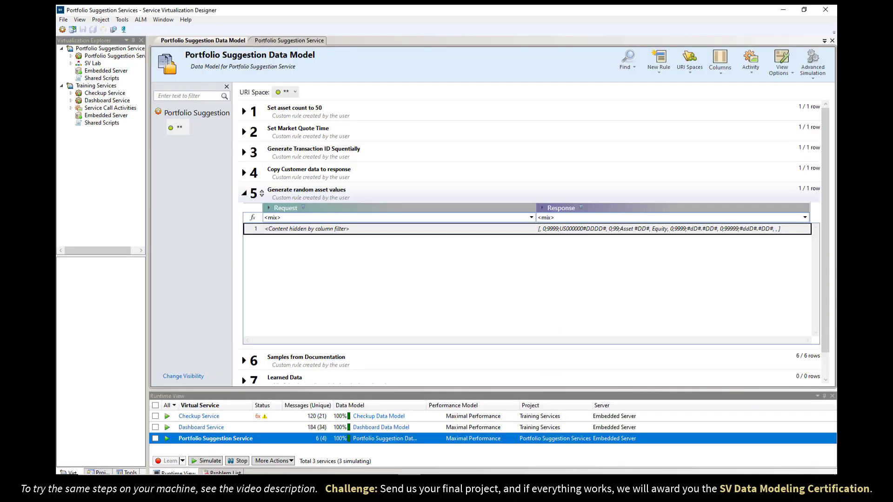
{"action": "left_click", "coordinate": [244, 193]}
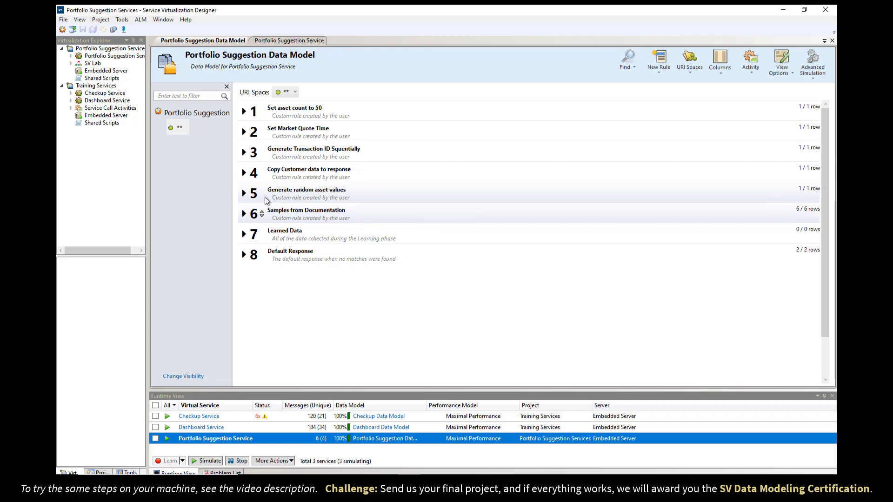
{"action": "left_click_drag", "start_coordinate": [264, 199], "coordinate": [263, 217]}
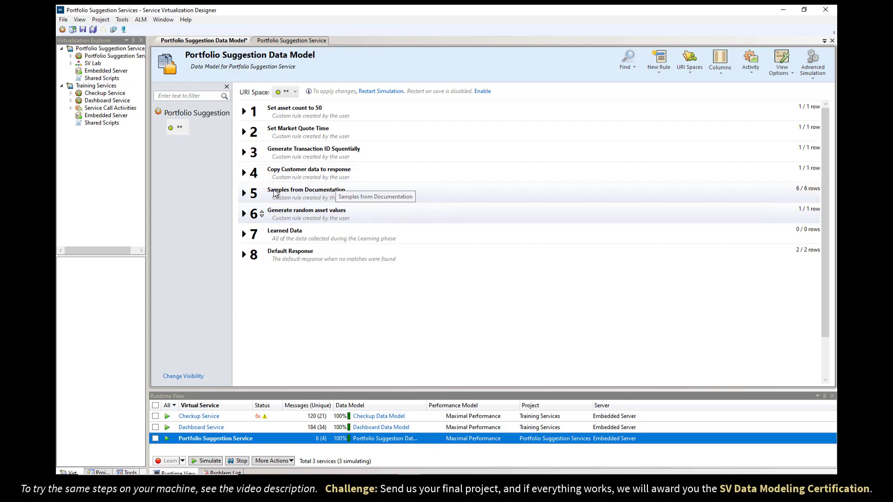
- Review the rows of the Samples from Documentation rule, collapse it and restart the simulation
{"action": "left_click", "coordinate": [315, 189]}
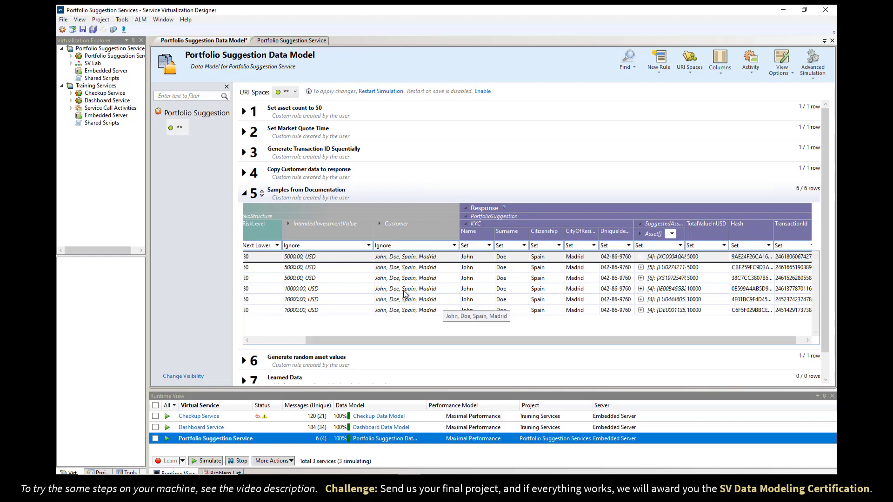
{"action": "left_click", "coordinate": [245, 193]}
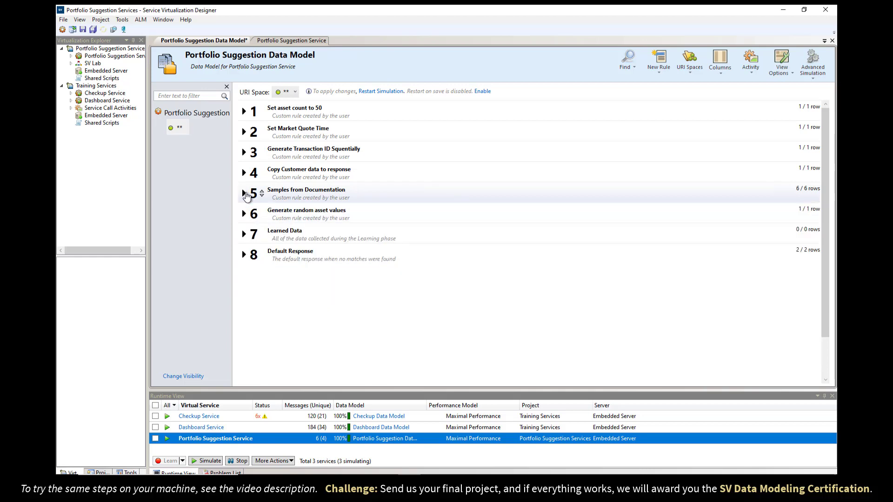
{"action": "left_click", "coordinate": [389, 92]}
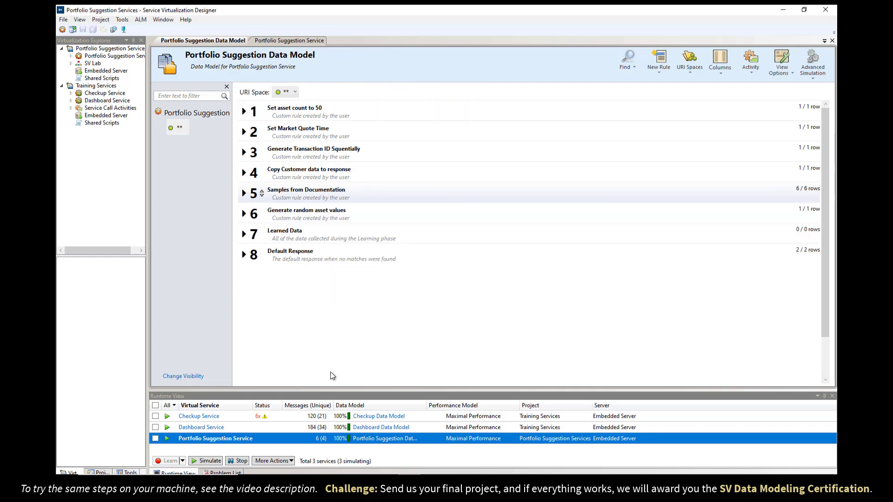
- Switch to the browser dashboard, resend the request and check the sample assets and the generated assets following them
{"action": "key", "text": "alt+Tab"}
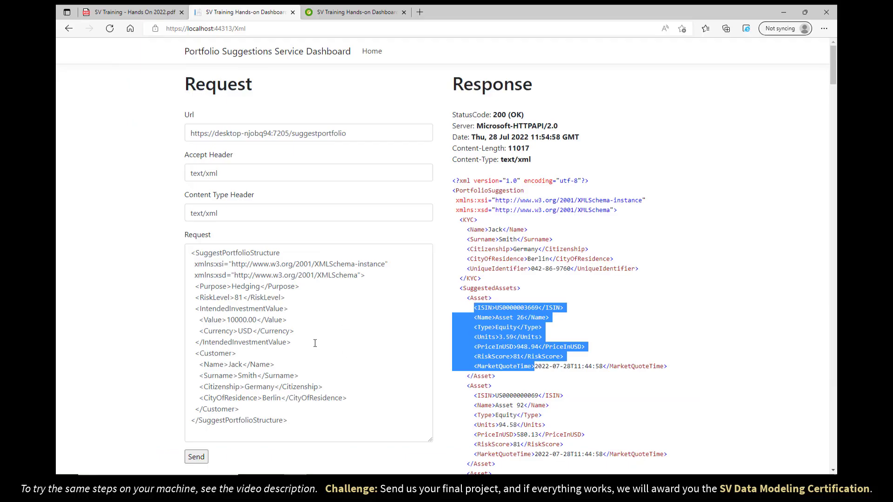
{"action": "left_click", "coordinate": [195, 457]}
{"action": "left_click_drag", "start_coordinate": [496, 317], "coordinate": [600, 317]}
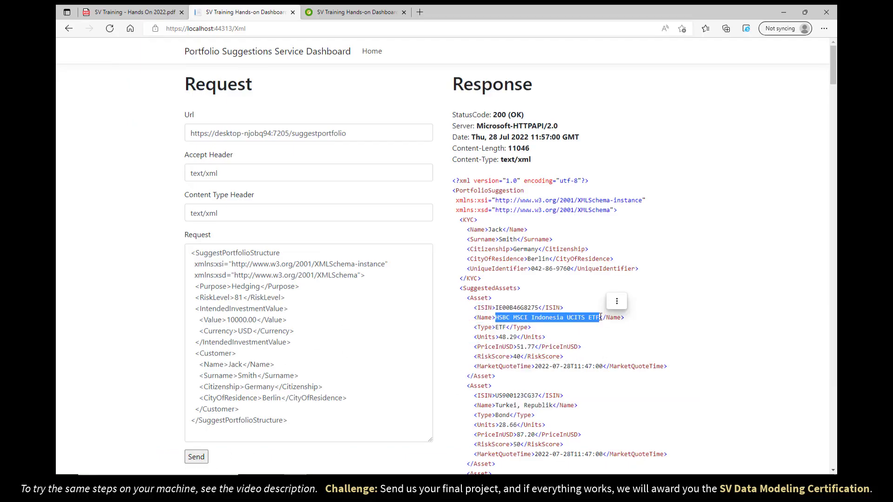
{"action": "scroll", "coordinate": [598, 316], "scroll_direction": "down", "scroll_amount": 15}
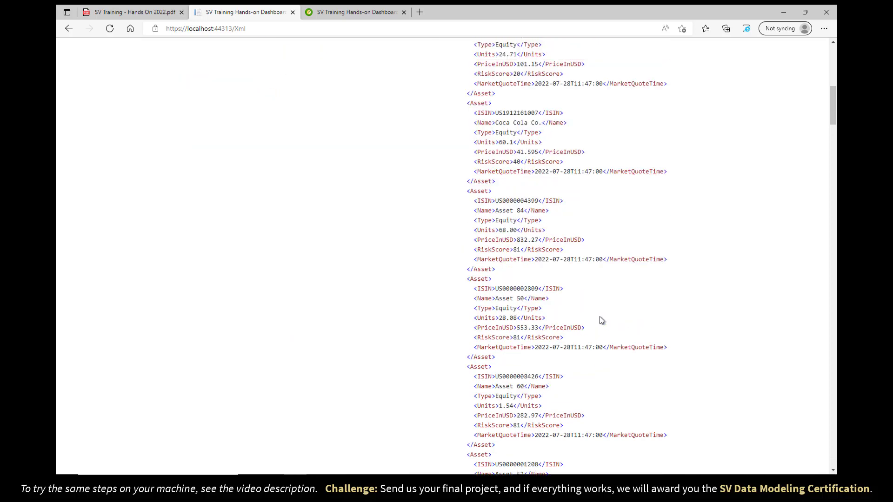
- Examine the generated assets after Coca Cola Co. in the response and run the Arrays check on the Portfolio Suggestions Service Dashboard
{"action": "left_click_drag", "start_coordinate": [467, 125], "coordinate": [593, 457]}
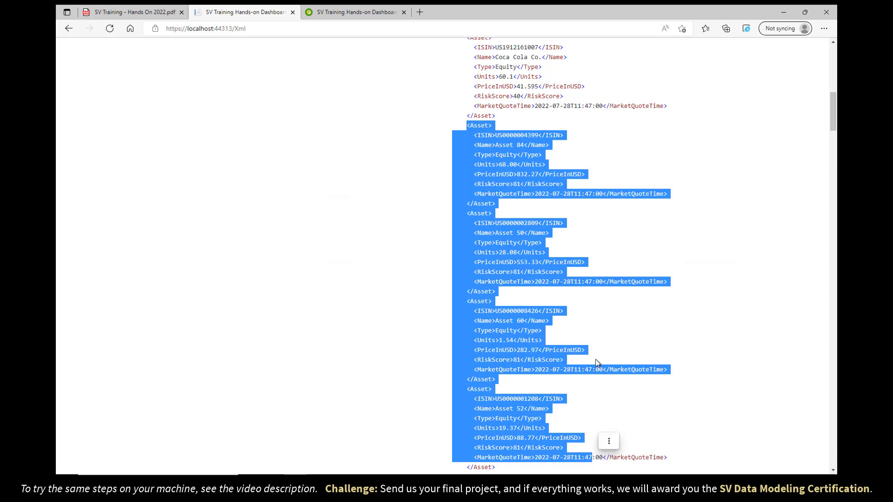
{"action": "left_click", "coordinate": [607, 341]}
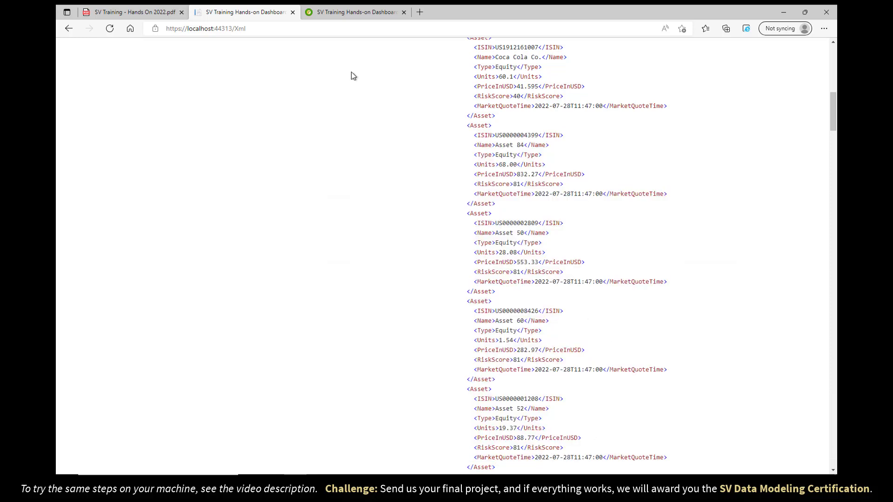
{"action": "left_click", "coordinate": [332, 13]}
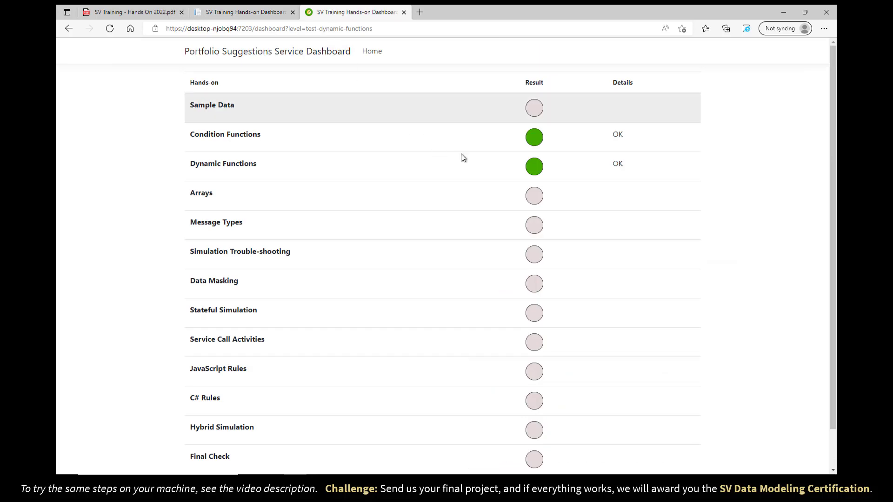
{"action": "left_click", "coordinate": [535, 199]}
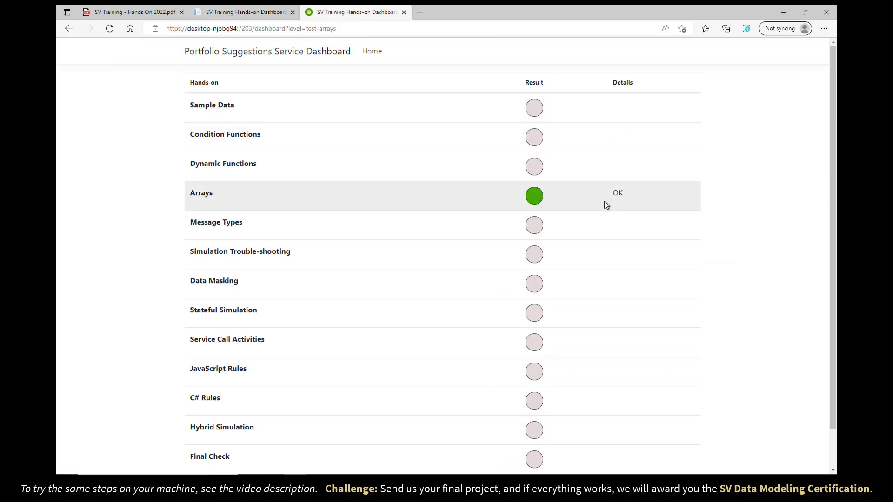
- Return to Service Virtualization Designer, open the first Samples from Documentation row's details and collapse its individual Asset array items for review
{"action": "key", "text": "alt+Tab"}
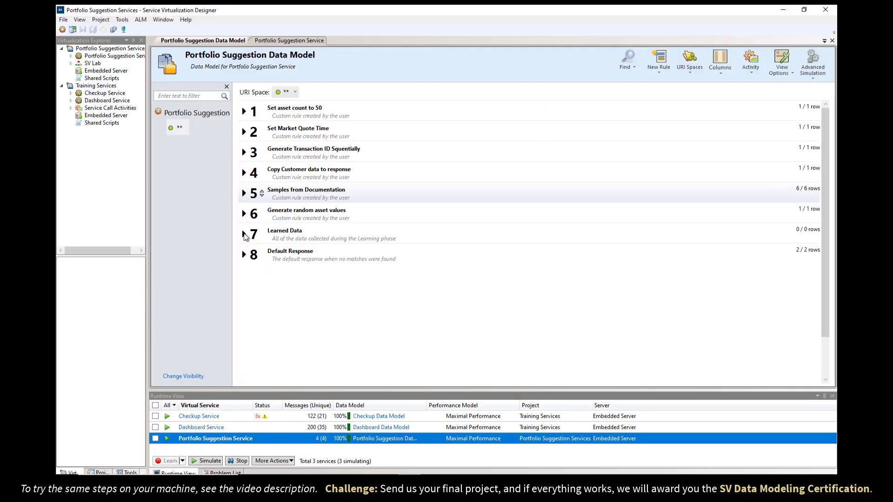
{"action": "left_click", "coordinate": [245, 195]}
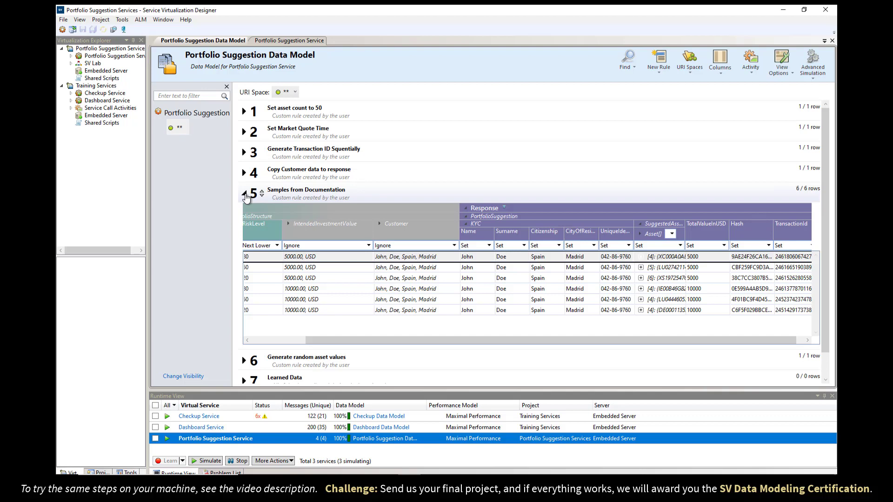
{"action": "right_click", "coordinate": [479, 258]}
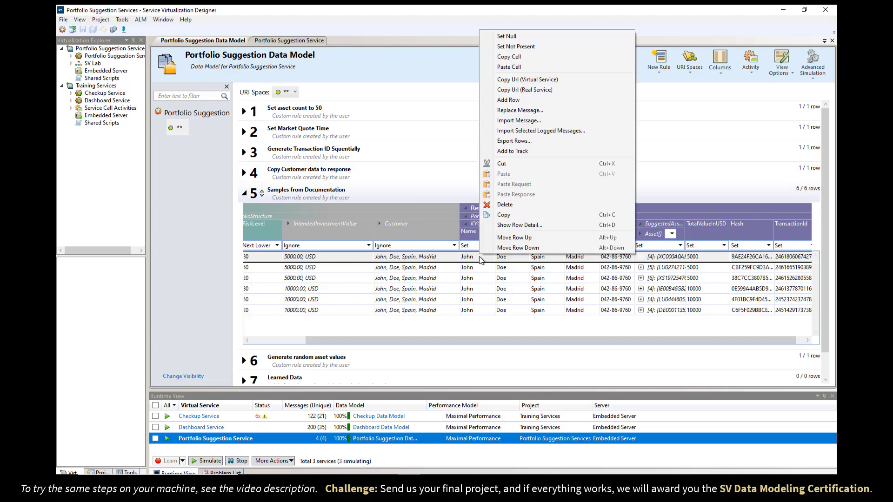
{"action": "left_click", "coordinate": [501, 226]}
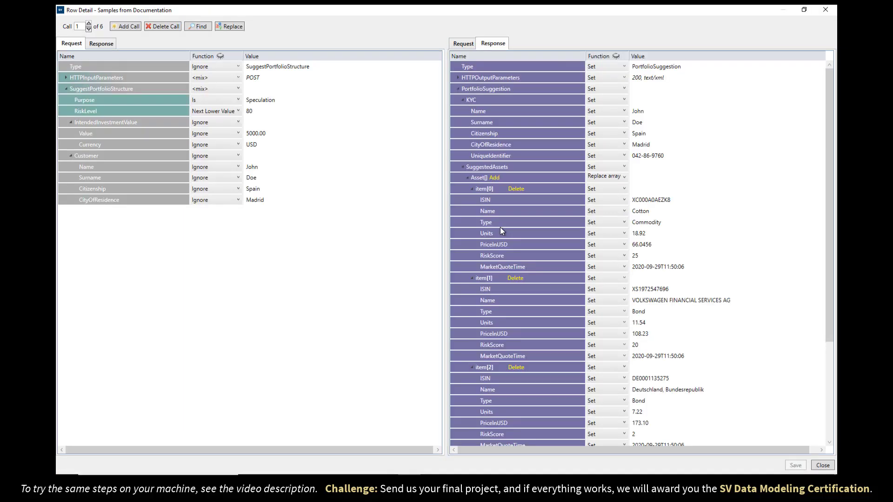
{"action": "left_click", "coordinate": [467, 177]}
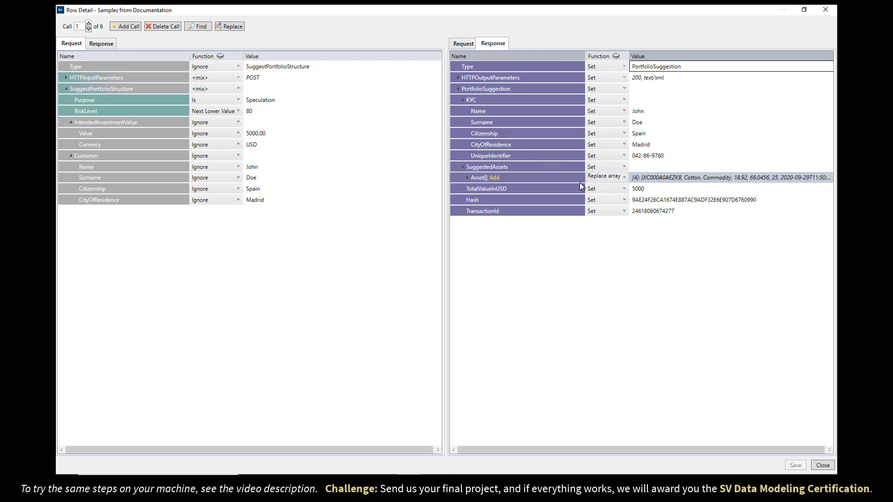
{"action": "left_click", "coordinate": [466, 177]}
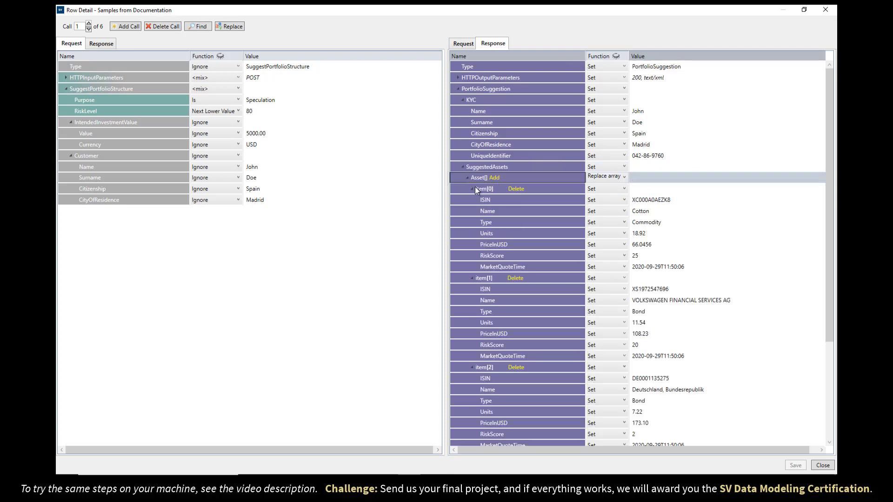
{"action": "left_click", "coordinate": [472, 188]}
{"action": "left_click", "coordinate": [472, 201]}
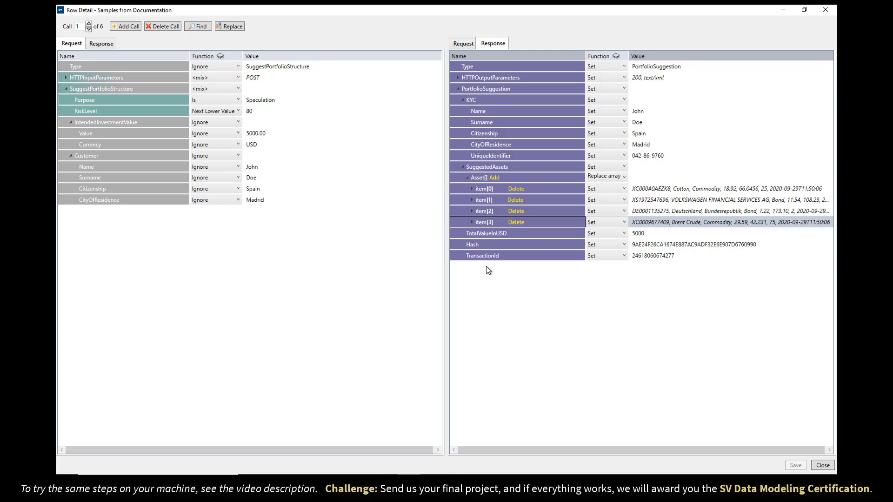
- Review the functions available for the response's Asset array, close the row details unchanged and collapse the Samples from Documentation rule
{"action": "left_click", "coordinate": [624, 177]}
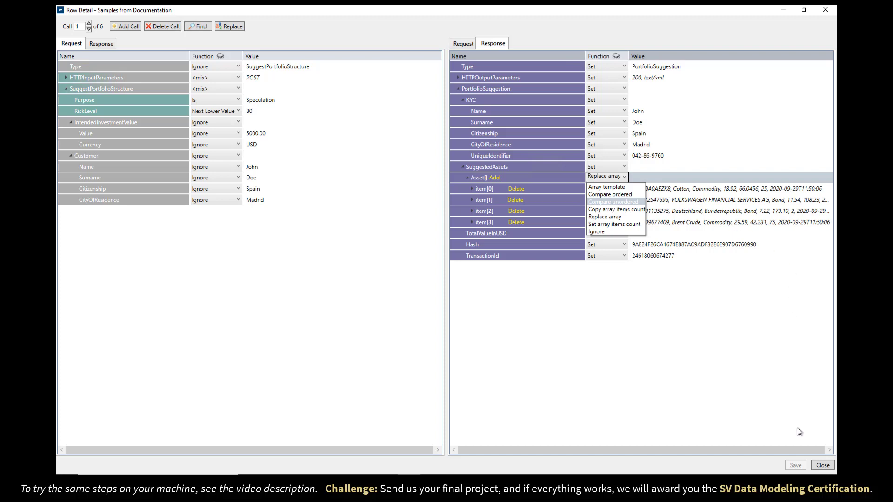
{"action": "left_click", "coordinate": [822, 466]}
{"action": "left_click", "coordinate": [244, 193]}
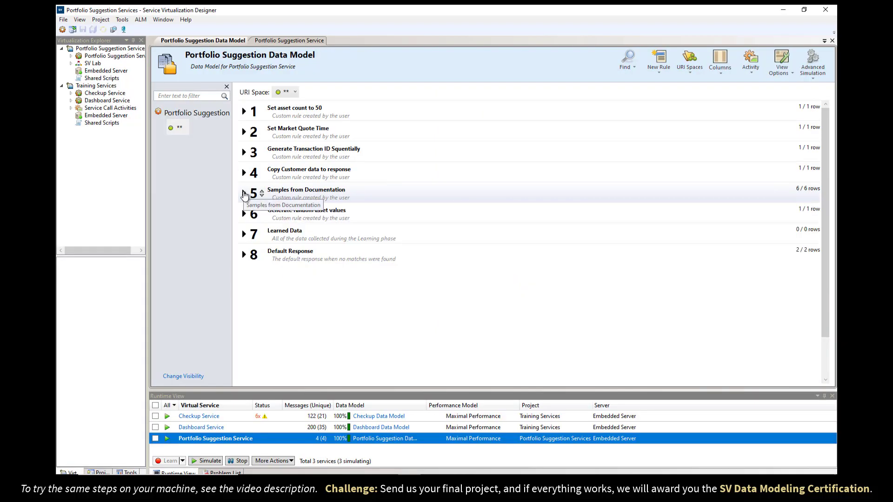